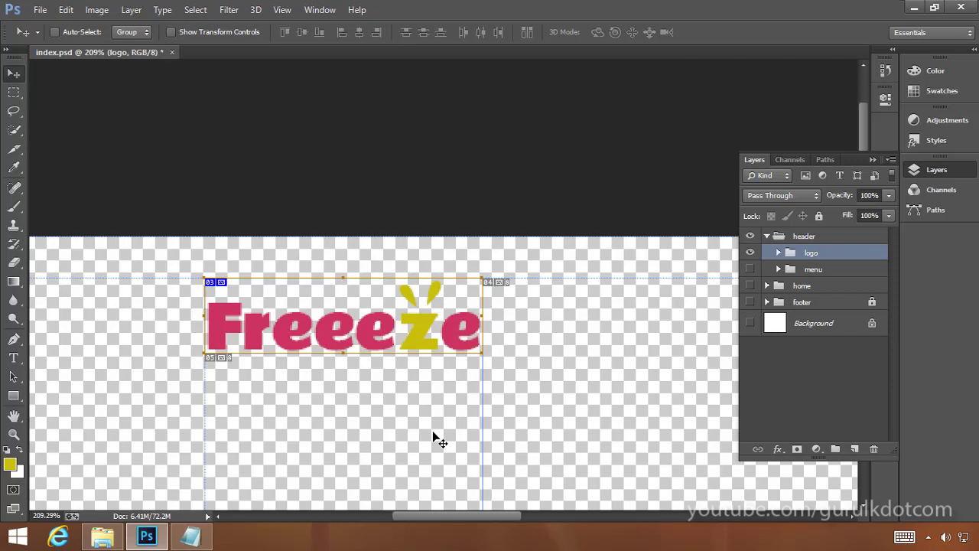
{"action": "key", "text": "Delete"}
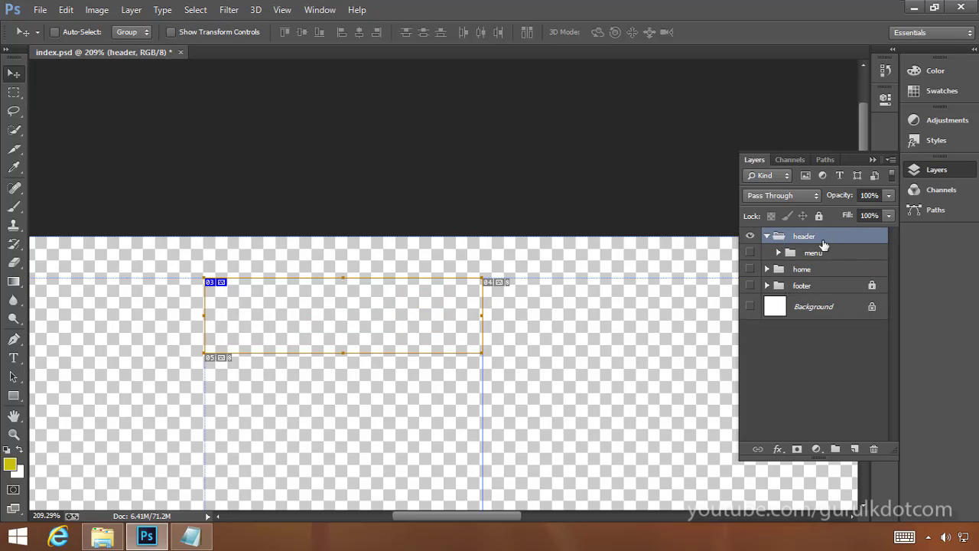
{"action": "left_click", "coordinate": [66, 9]}
{"action": "left_click", "coordinate": [108, 12]}
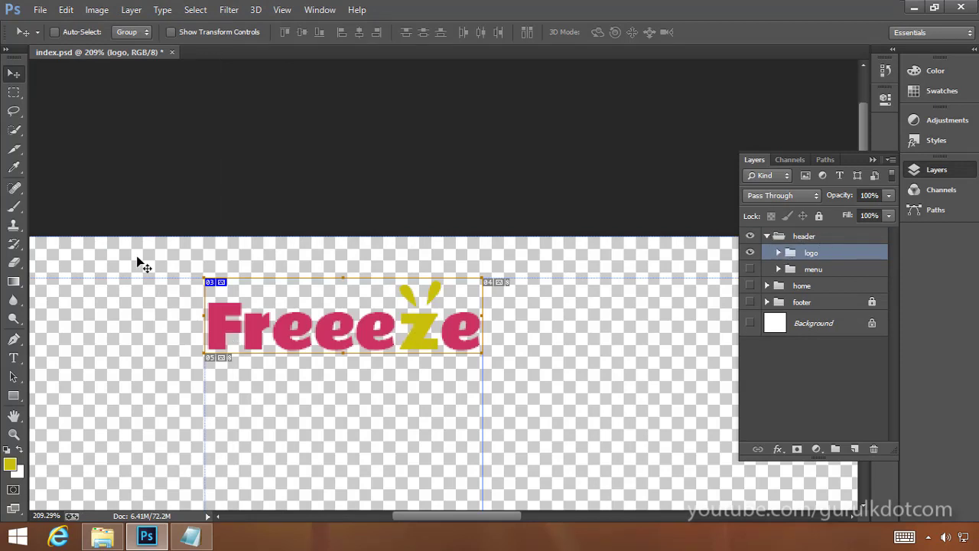
Hide the guides and slice outlines around the logo and activate the Slice tool
{"action": "left_click", "coordinate": [14, 152]}
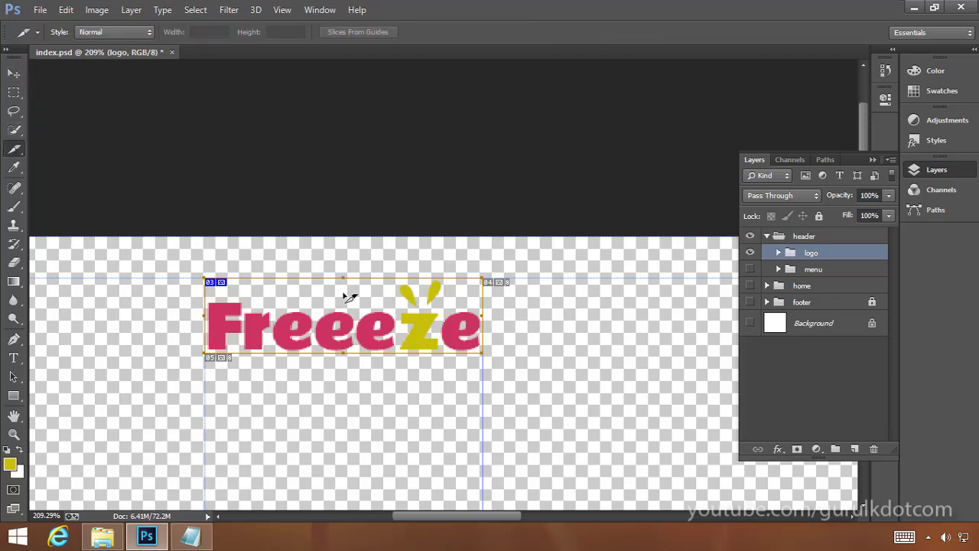
{"action": "key", "text": "ctrl+h"}
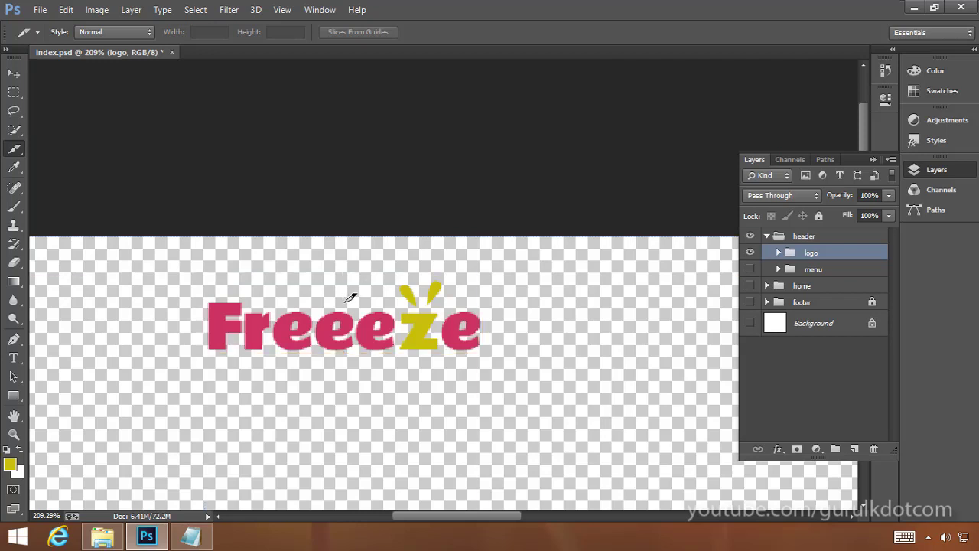
{"action": "left_click", "coordinate": [12, 75]}
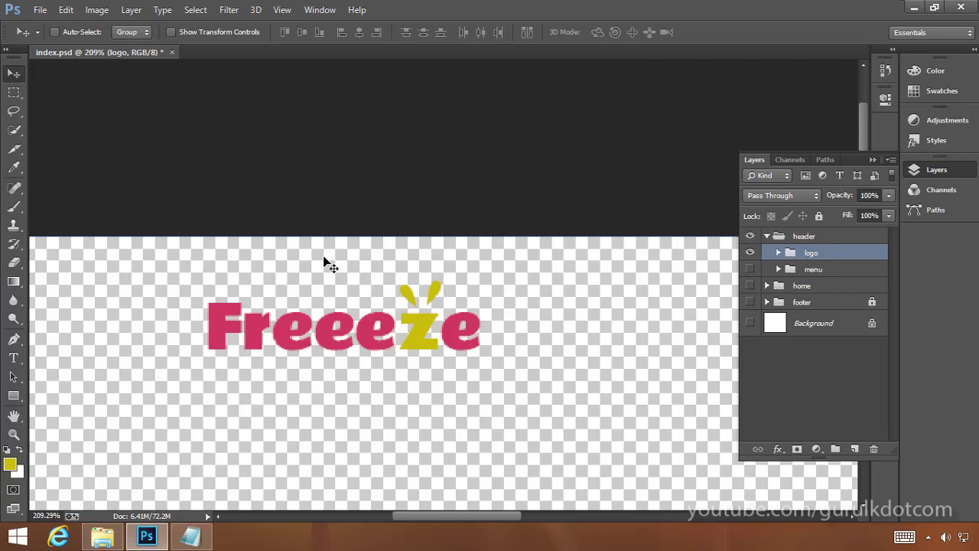
{"action": "left_click", "coordinate": [16, 149]}
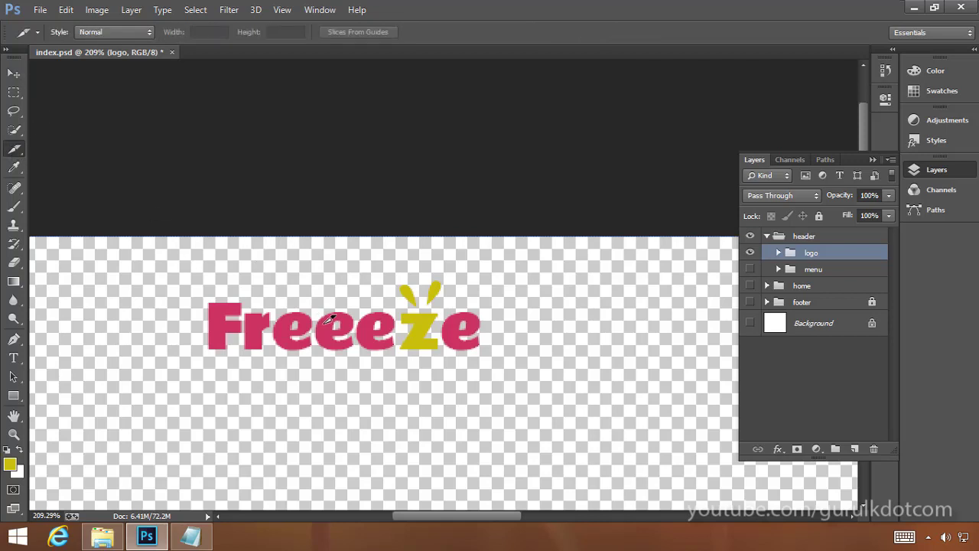
Make the menu, home and footer groups and the Background layer visible again
{"action": "left_click", "coordinate": [750, 269]}
{"action": "left_click", "coordinate": [750, 285]}
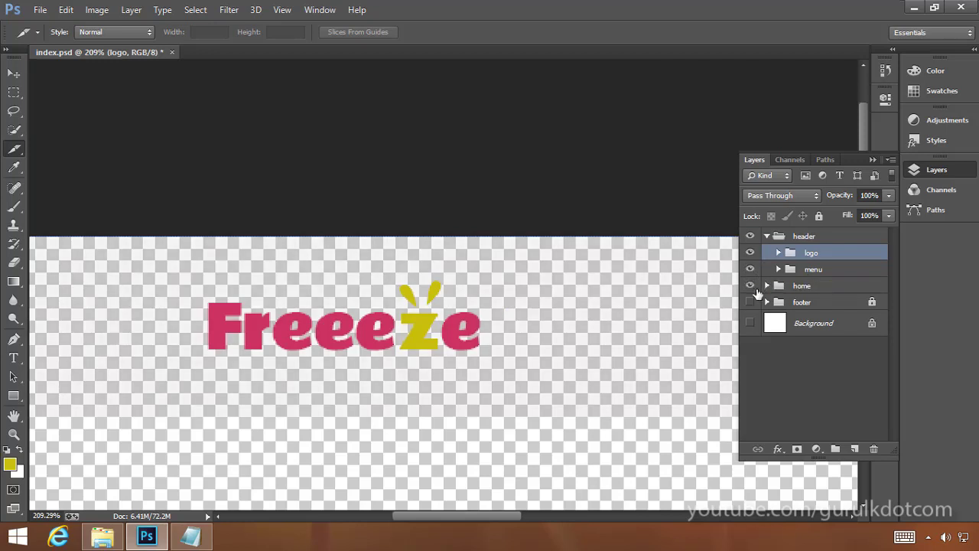
{"action": "left_click", "coordinate": [752, 301]}
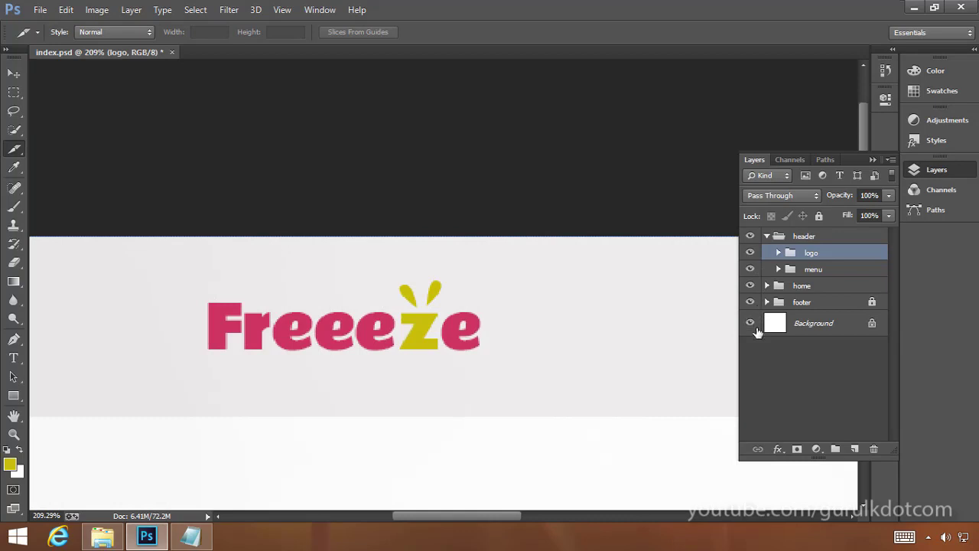
Lock the whole header group and collapse it in the layer list
{"action": "left_click", "coordinate": [778, 252], "text": "alt"}
{"action": "left_click", "coordinate": [777, 253]}
{"action": "left_click", "coordinate": [832, 235]}
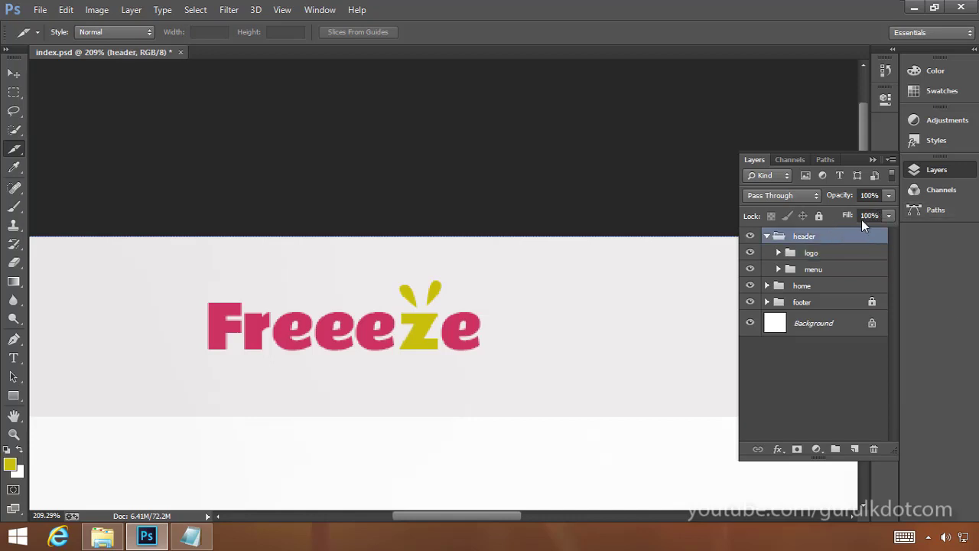
{"action": "left_click", "coordinate": [819, 216]}
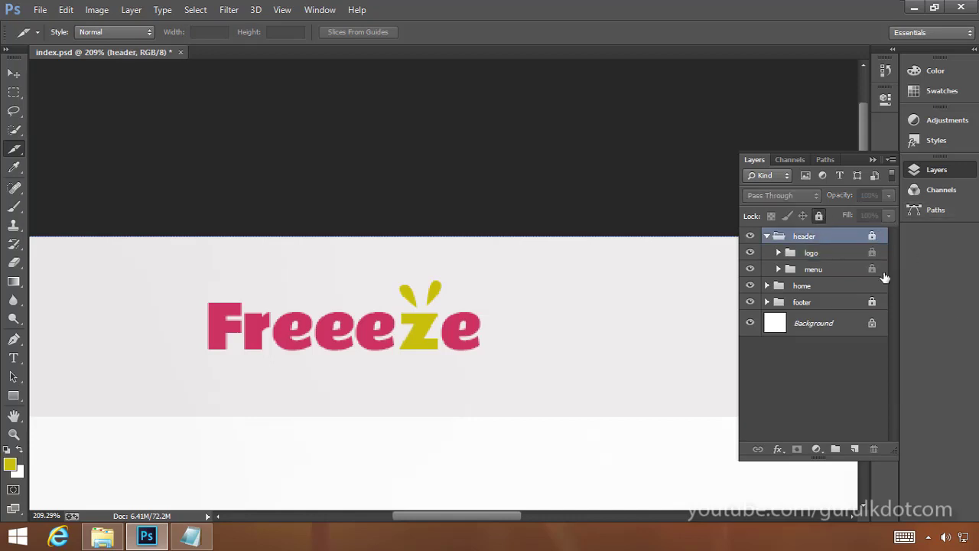
{"action": "left_click", "coordinate": [767, 236]}
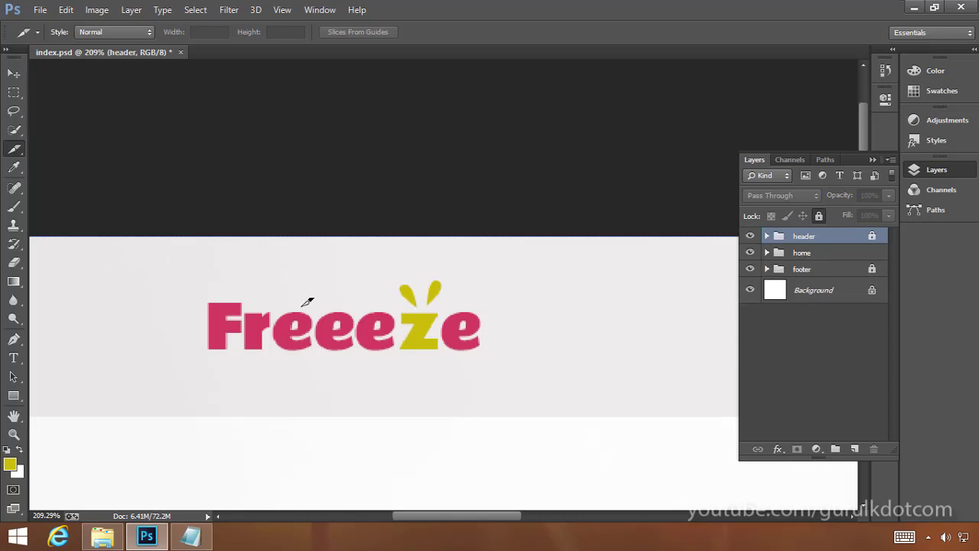
Examine the full page layout, then the footer area with its social icons and copyright line from edge to edge
{"action": "key", "text": "z"}
{"action": "scroll", "coordinate": [319, 307], "scroll_direction": "down", "scroll_amount": 1}
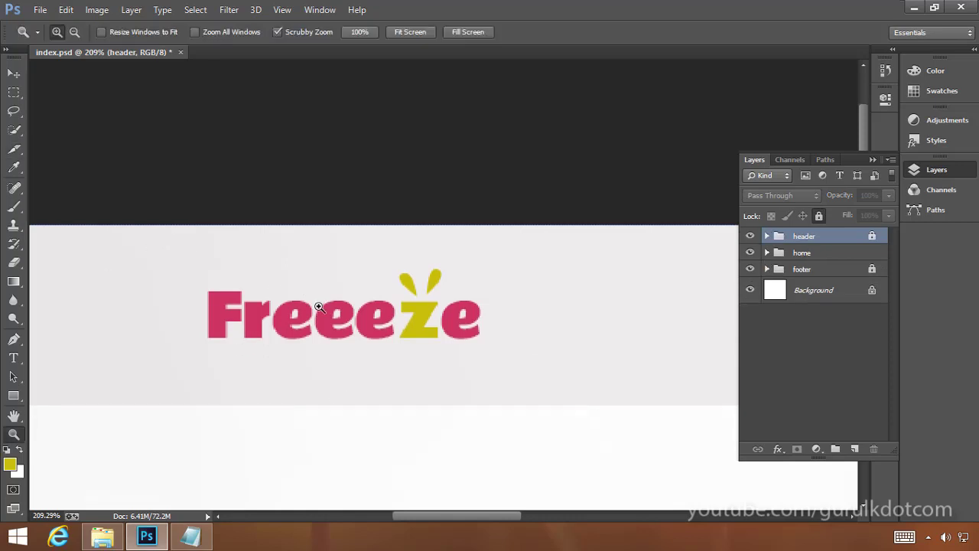
{"action": "left_click_drag", "start_coordinate": [290, 307], "coordinate": [207, 227]}
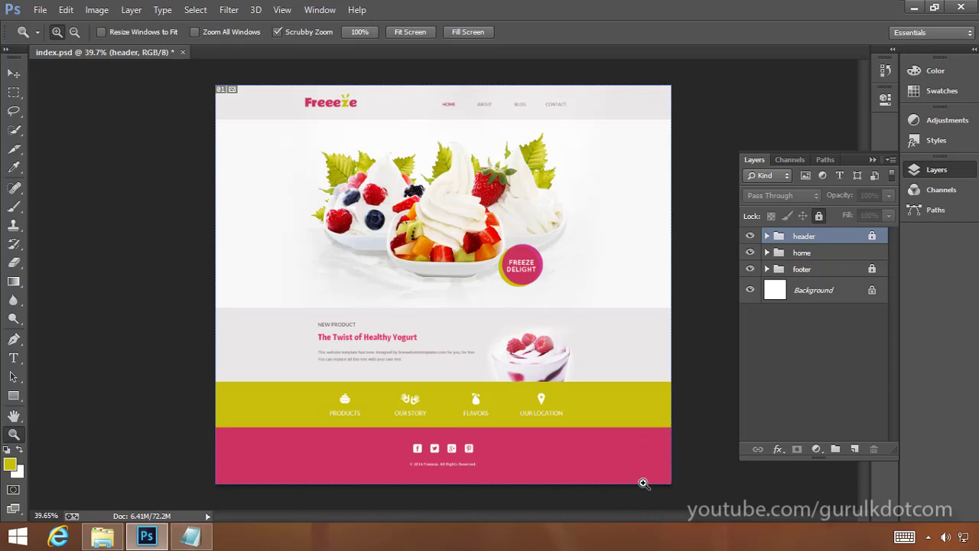
{"action": "left_click_drag", "start_coordinate": [403, 454], "coordinate": [453, 442]}
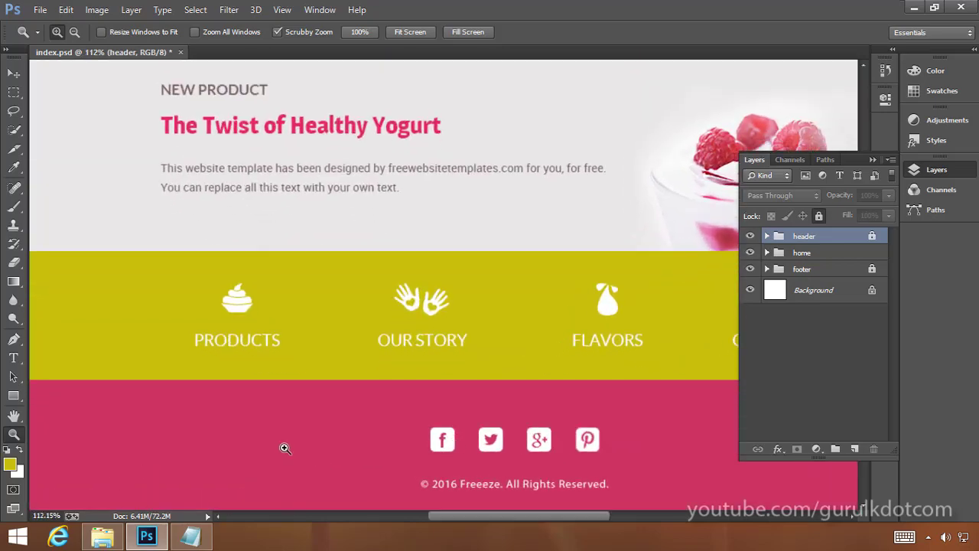
{"action": "left_click_drag", "start_coordinate": [296, 450], "coordinate": [370, 363]}
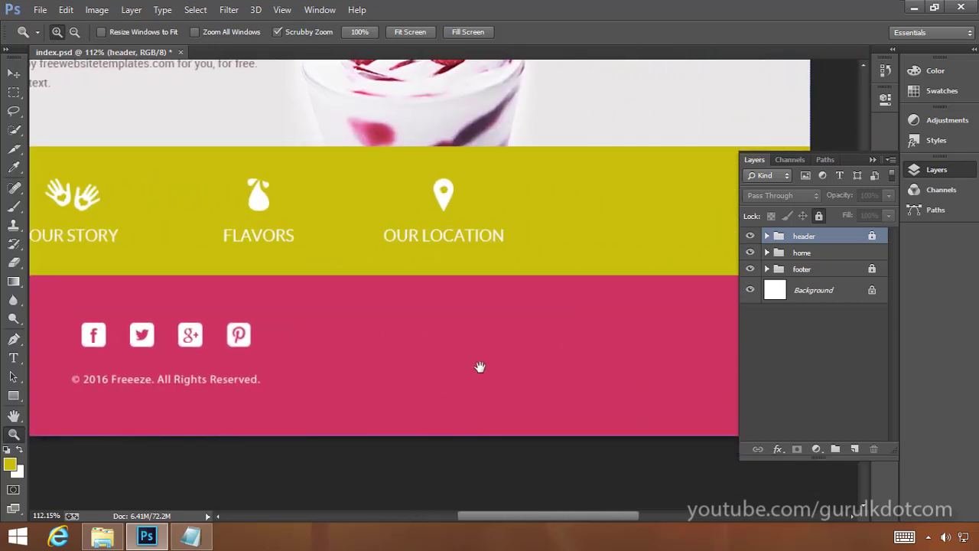
{"action": "left_click_drag", "start_coordinate": [479, 365], "coordinate": [612, 363]}
{"action": "left_click_drag", "start_coordinate": [84, 377], "coordinate": [293, 389]}
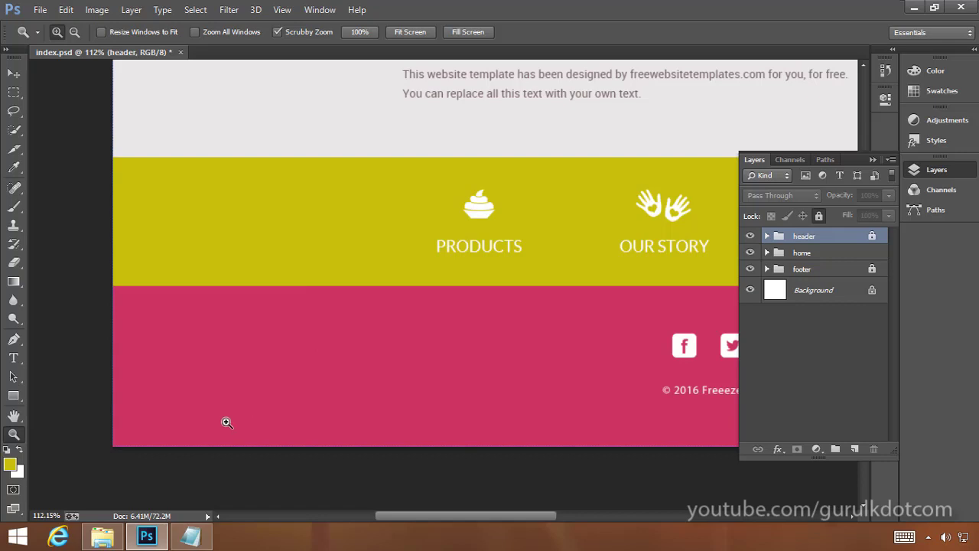
{"action": "left_click_drag", "start_coordinate": [350, 359], "coordinate": [21, 360]}
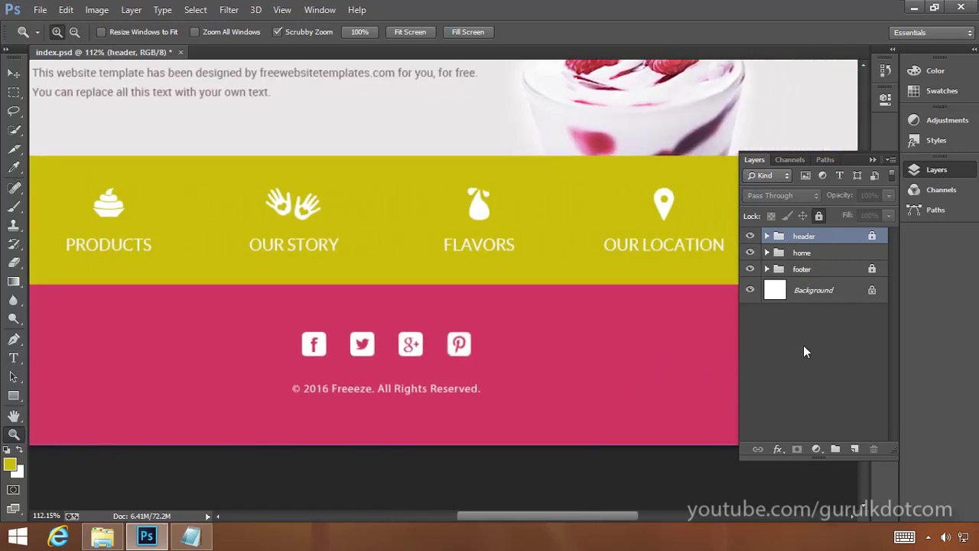
Hide the header and home groups and expand the footer group to show its layers
{"action": "left_click", "coordinate": [749, 236]}
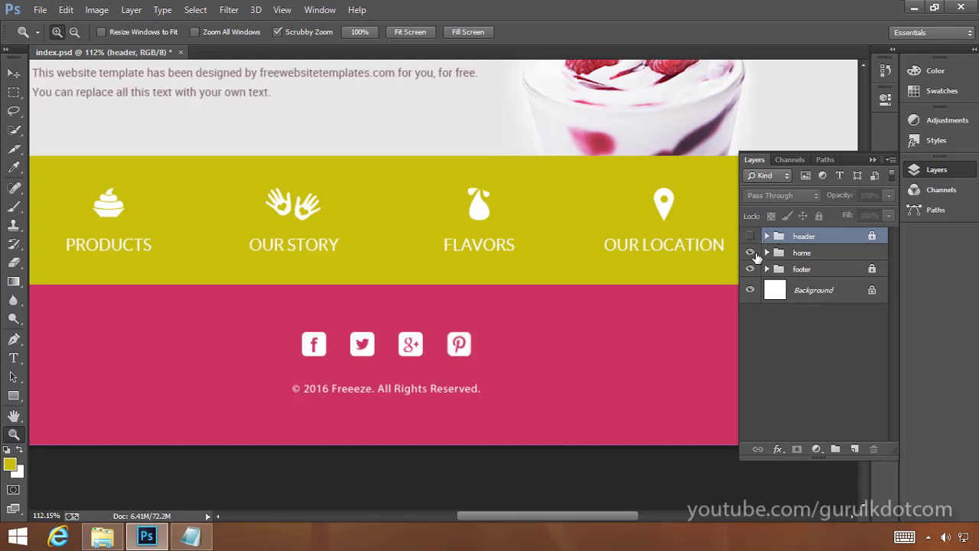
{"action": "left_click", "coordinate": [750, 253]}
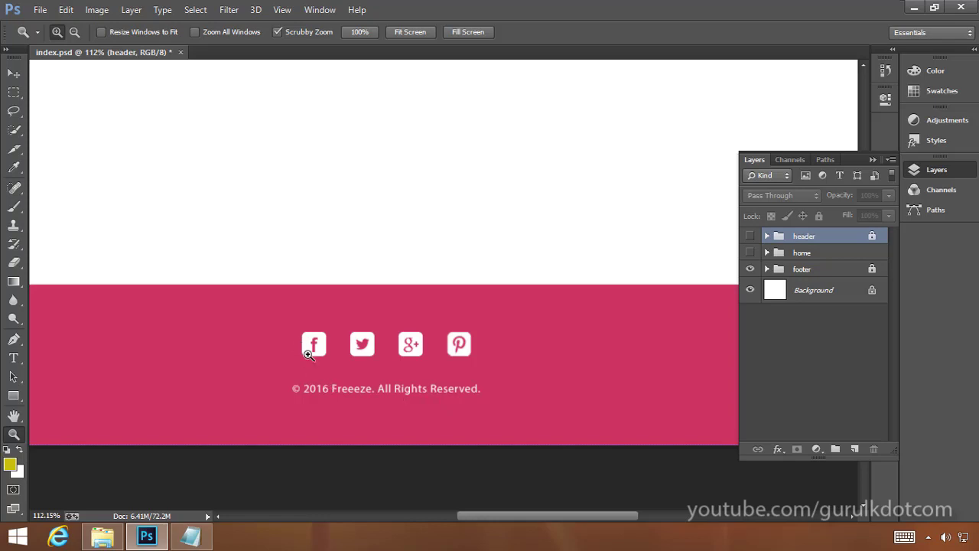
{"action": "left_click", "coordinate": [768, 270]}
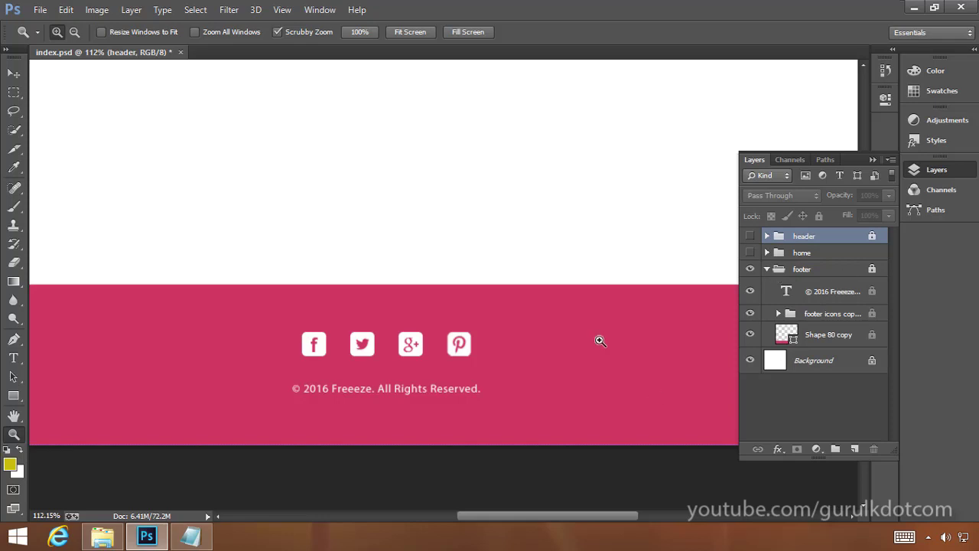
{"action": "left_click_drag", "start_coordinate": [613, 516], "coordinate": [659, 523]}
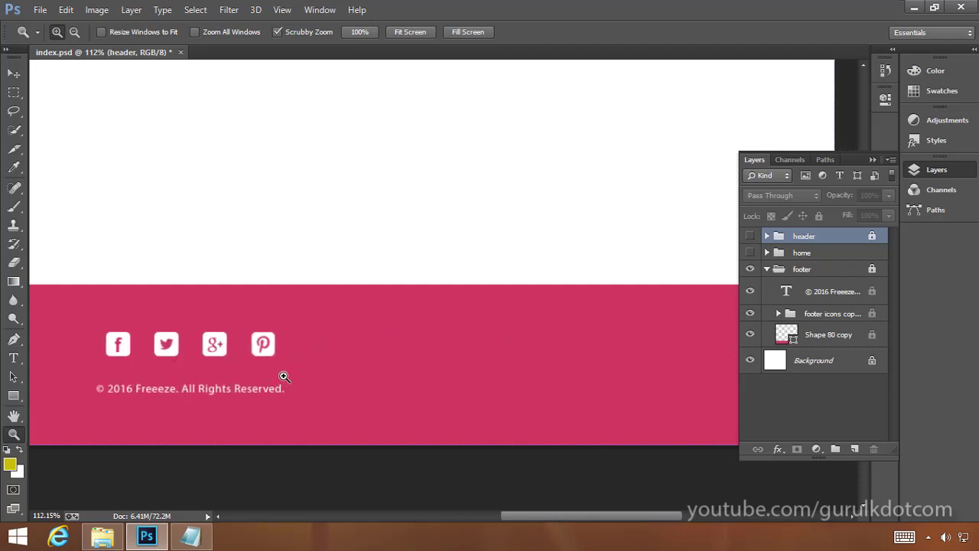
{"action": "left_click_drag", "start_coordinate": [583, 517], "coordinate": [489, 514]}
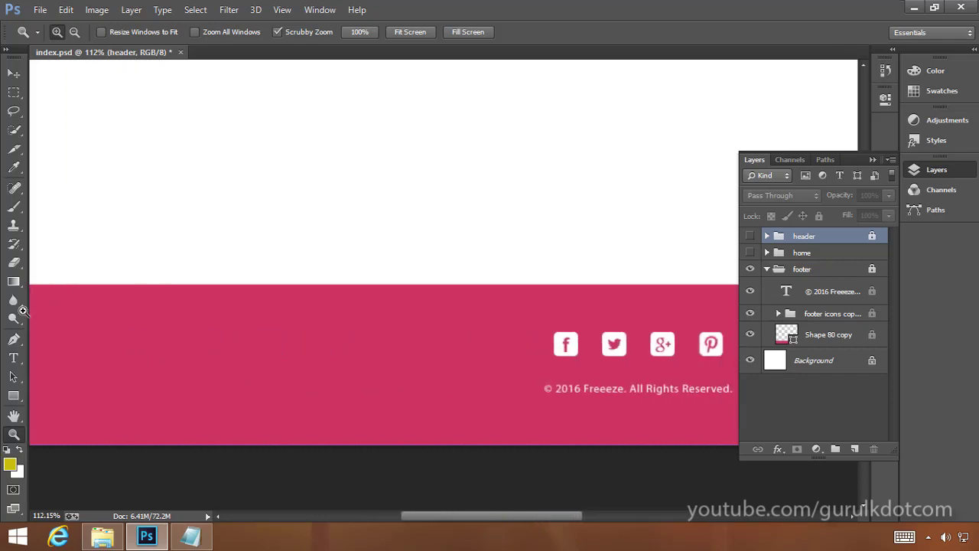
Sample the footer's pink background with the Eyedropper and copy its hex code cb3362 from the foreground color picker
{"action": "left_click", "coordinate": [13, 170]}
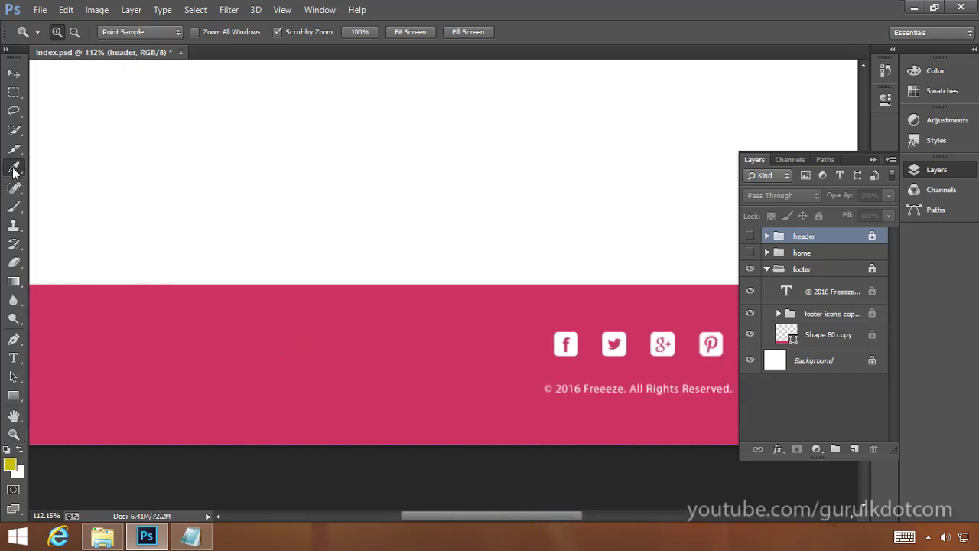
{"action": "left_click", "coordinate": [200, 352]}
{"action": "left_click", "coordinate": [12, 464]}
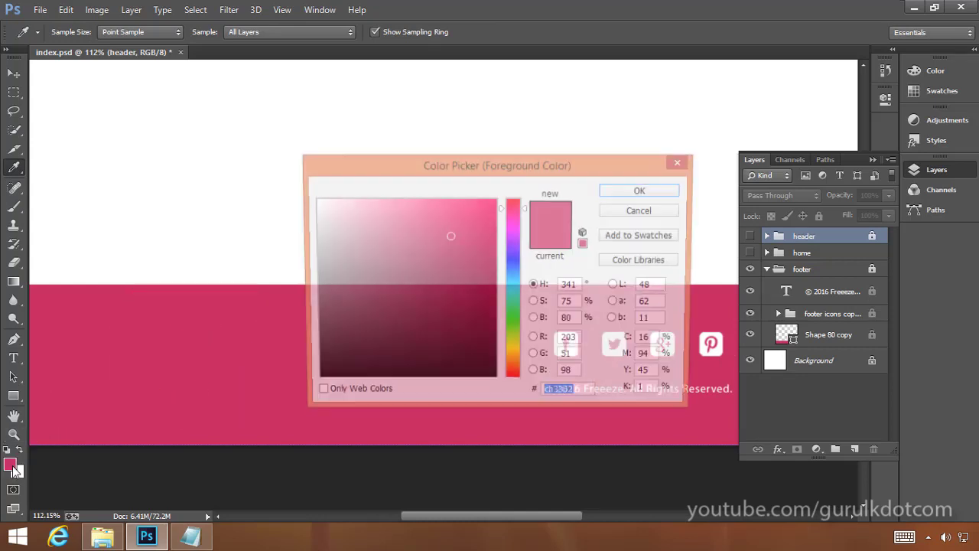
{"action": "right_click", "coordinate": [573, 402]}
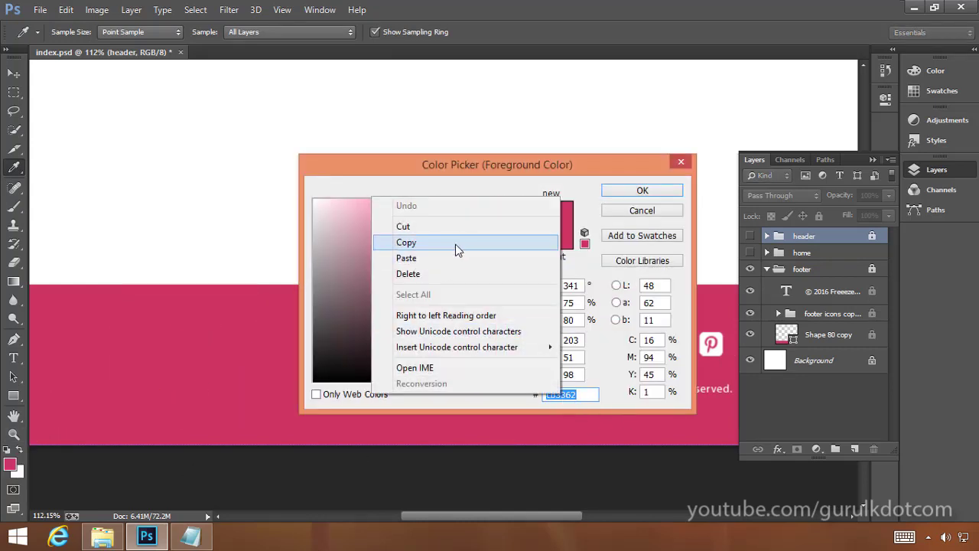
{"action": "left_click", "coordinate": [459, 243]}
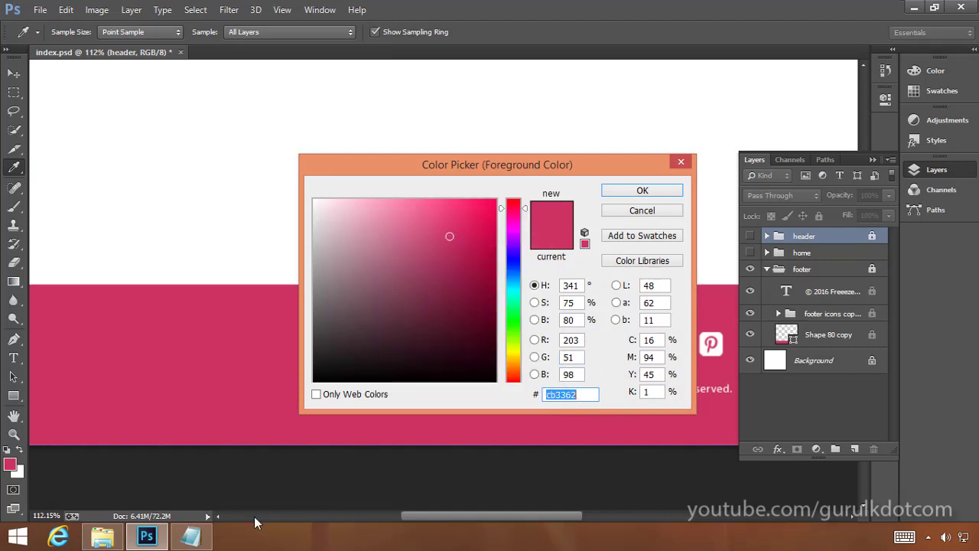
Switch to colors.txt in Notepad and add a FOOTER heading underlined with dashes below the header colors
{"action": "left_click", "coordinate": [187, 539]}
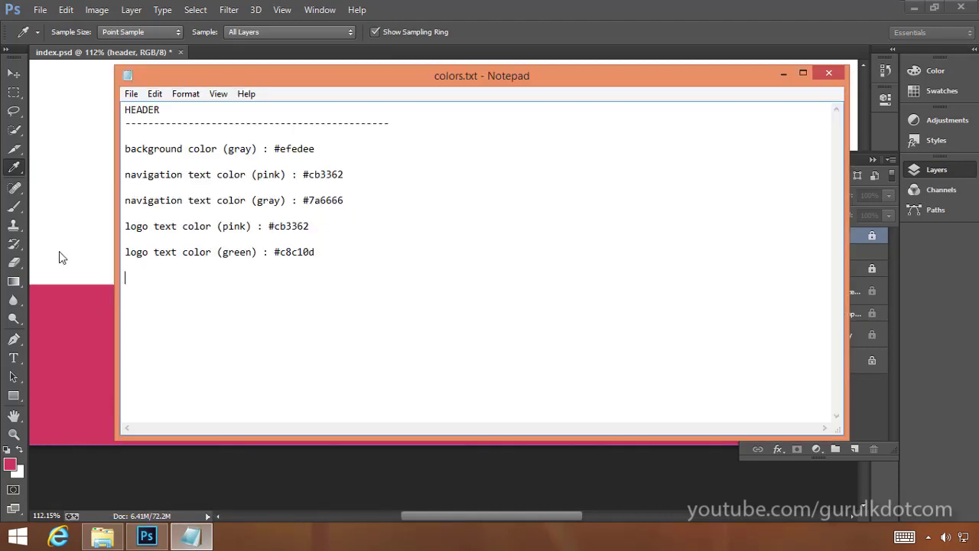
{"action": "left_click_drag", "start_coordinate": [418, 76], "coordinate": [436, 100]}
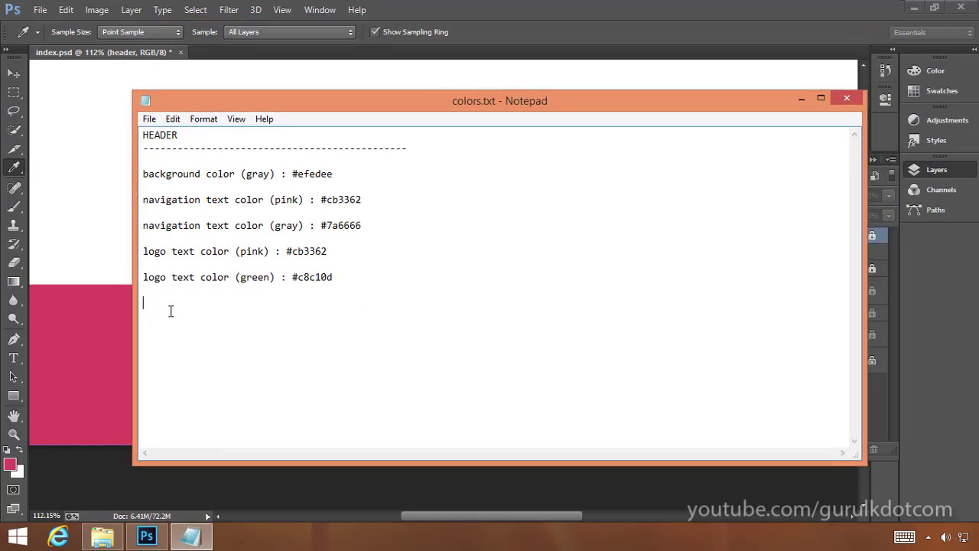
{"action": "key", "text": "Return"}
{"action": "type", "text": "FOOTER"}
{"action": "key", "text": "Return"}
{"action": "type", "text": "------------------------------------------"}
{"action": "type", "text": "-------"}
Add the line "icon color : #ffffff;" under the FOOTER heading
{"action": "type", "text": "con color"}
{"action": "type", "text": ": #f"}
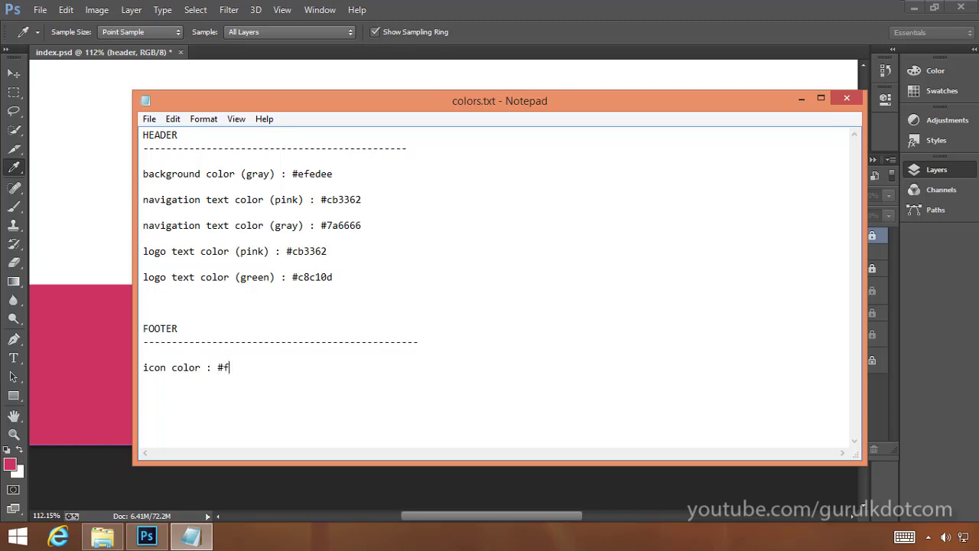
{"action": "type", "text": "fffff;  footer"}
{"action": "key", "text": "BackSpace"}
{"action": "key", "text": "BackSpace"}
{"action": "key", "text": "BackSpace"}
{"action": "key", "text": "BackSpace"}
{"action": "key", "text": "BackSpace"}
{"action": "key", "text": "BackSpace"}
{"action": "key", "text": "BackSpace"}
Add the line "background color (pink) : #cb3362" below the icon color, using the copied hex code
{"action": "type", "text": "background "}
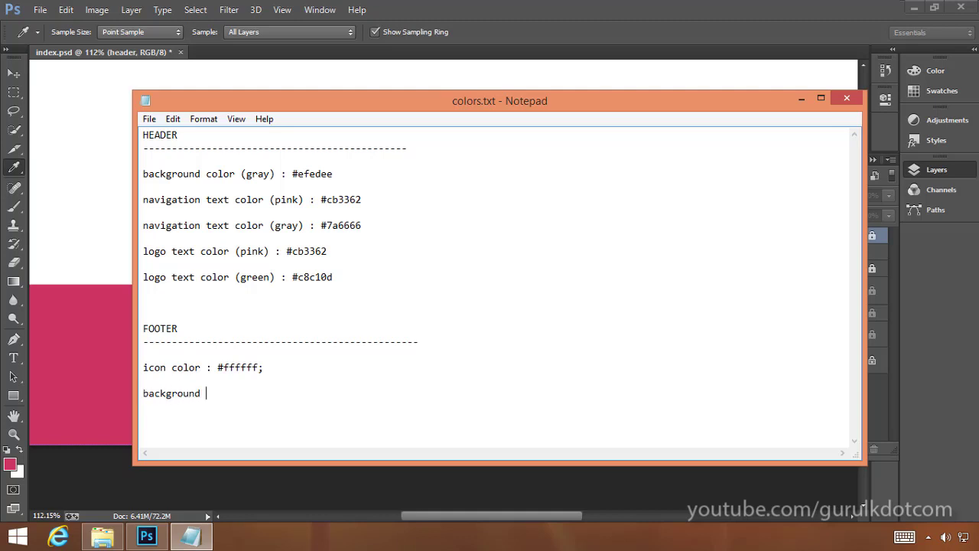
{"action": "type", "text": "color (pink) : #"}
{"action": "key", "text": "ctrl+v"}
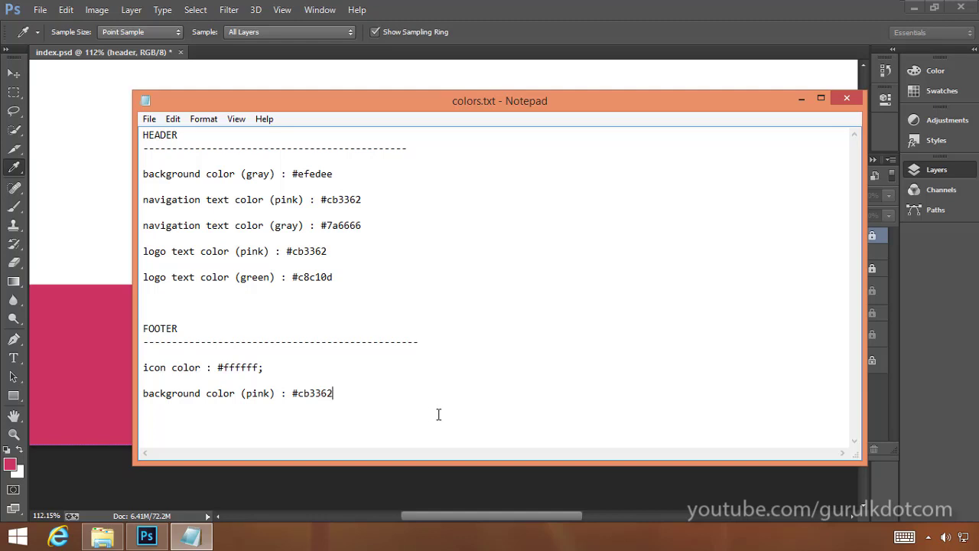
Accept the sampled foreground color in Photoshop, return to Notepad and save colors.txt
{"action": "left_click", "coordinate": [103, 373]}
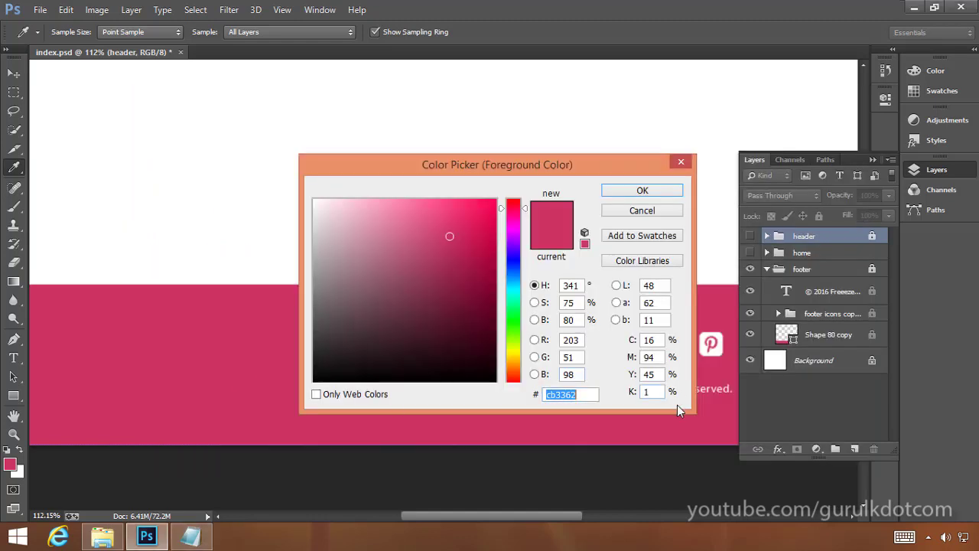
{"action": "left_click", "coordinate": [641, 196]}
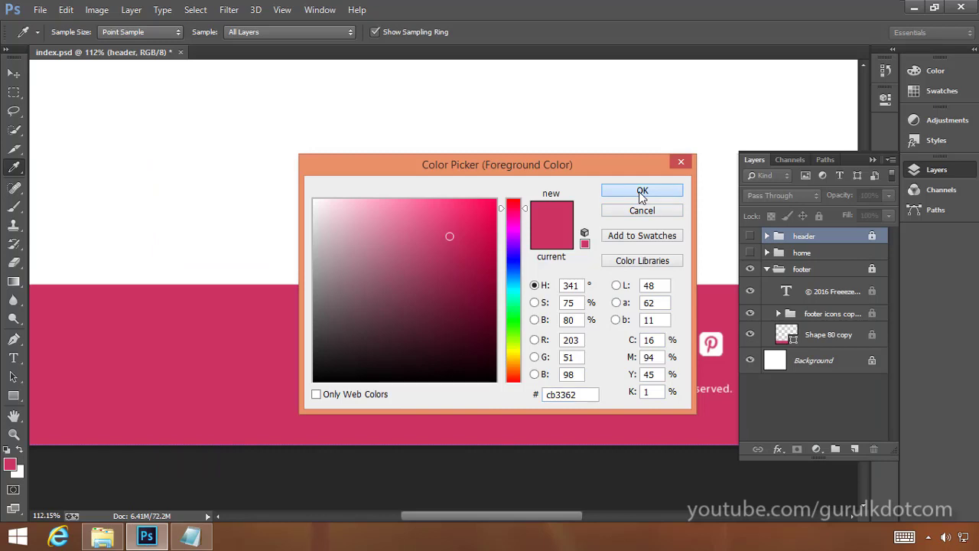
{"action": "left_click", "coordinate": [189, 537]}
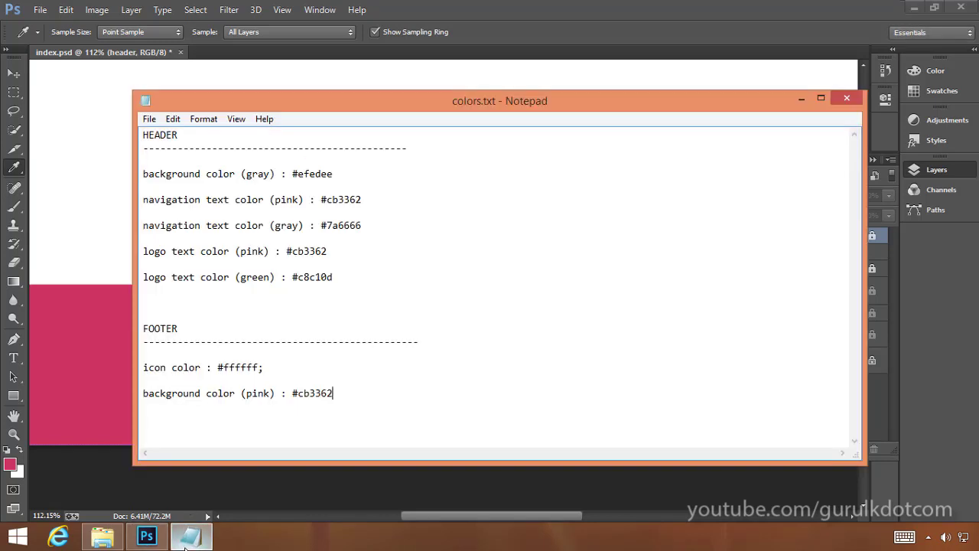
{"action": "left_click", "coordinate": [149, 118]}
{"action": "left_click", "coordinate": [80, 168]}
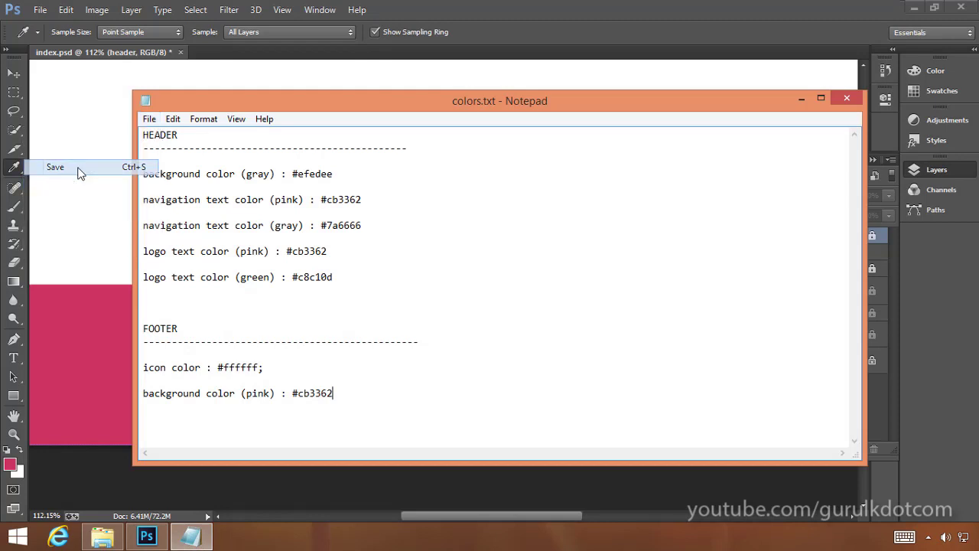
Save colors.txt, switch back to Photoshop and select the footer layer group
{"action": "left_click", "coordinate": [80, 169]}
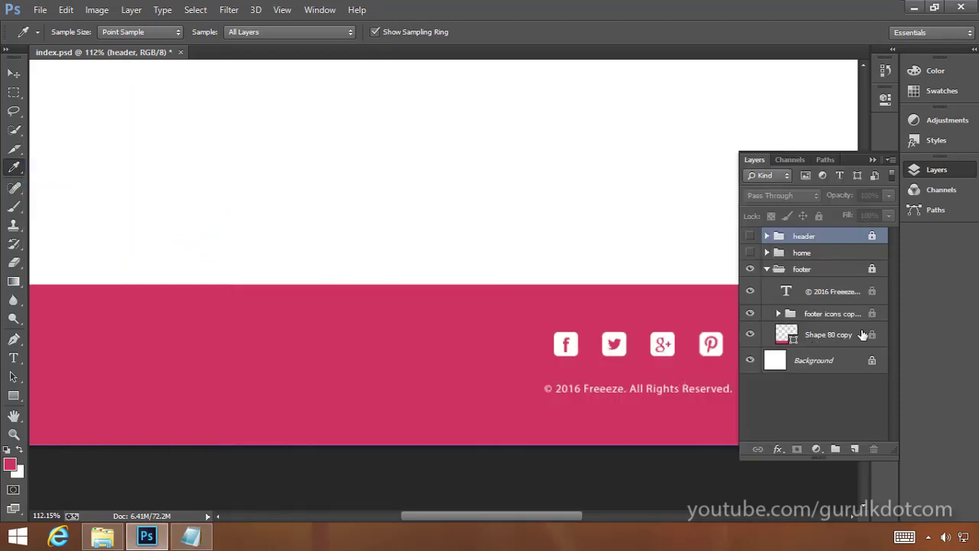
{"action": "left_click", "coordinate": [829, 276]}
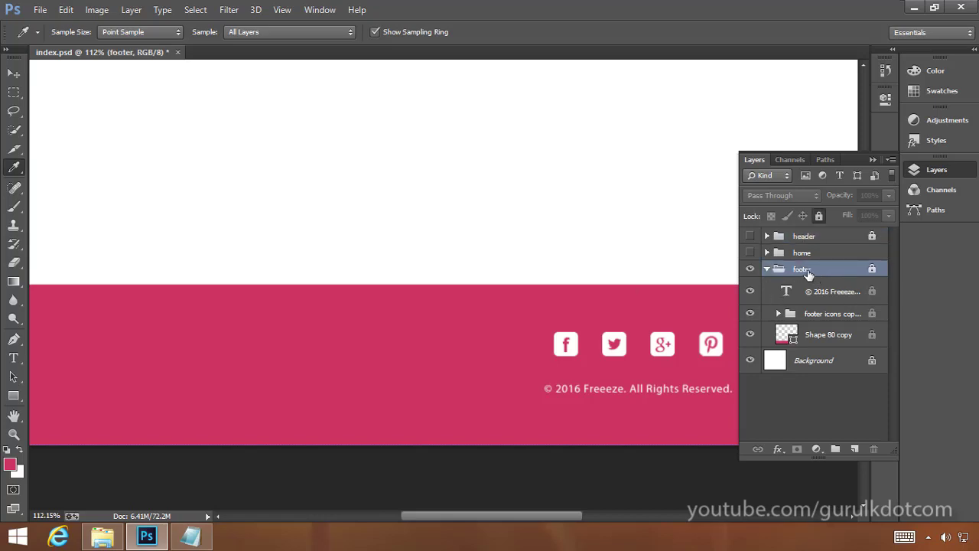
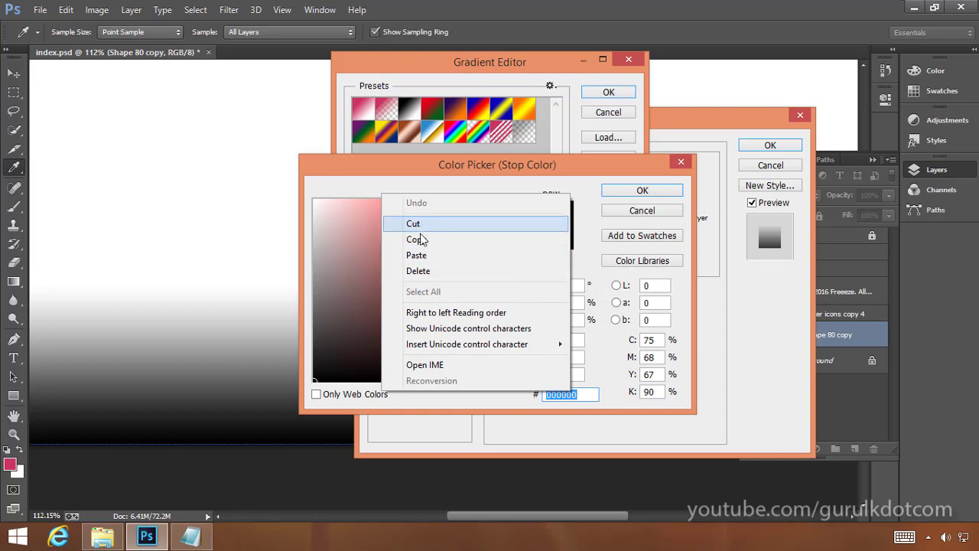
Set both color stops of the footer background shape's gradient overlay to the copied color #cb3362
{"action": "left_click", "coordinate": [416, 255]}
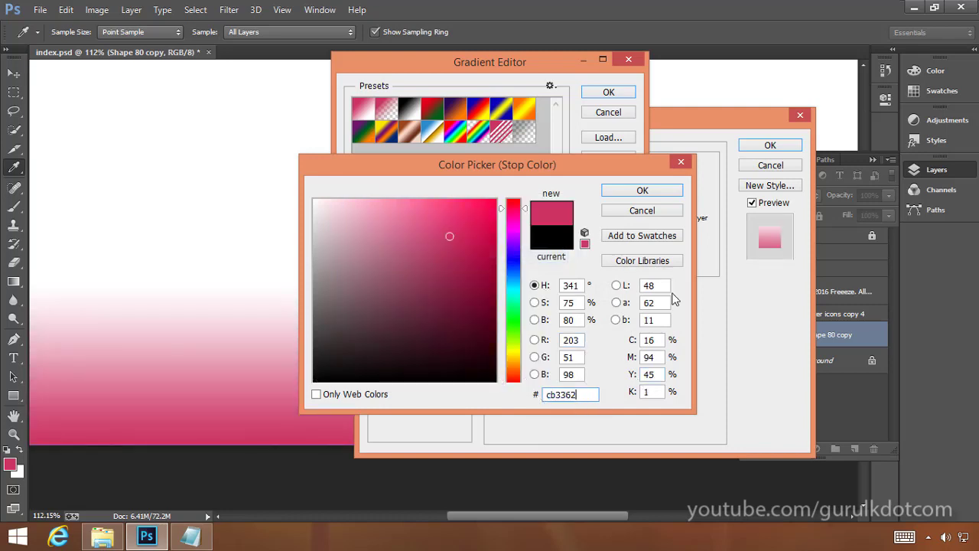
{"action": "left_click", "coordinate": [649, 201]}
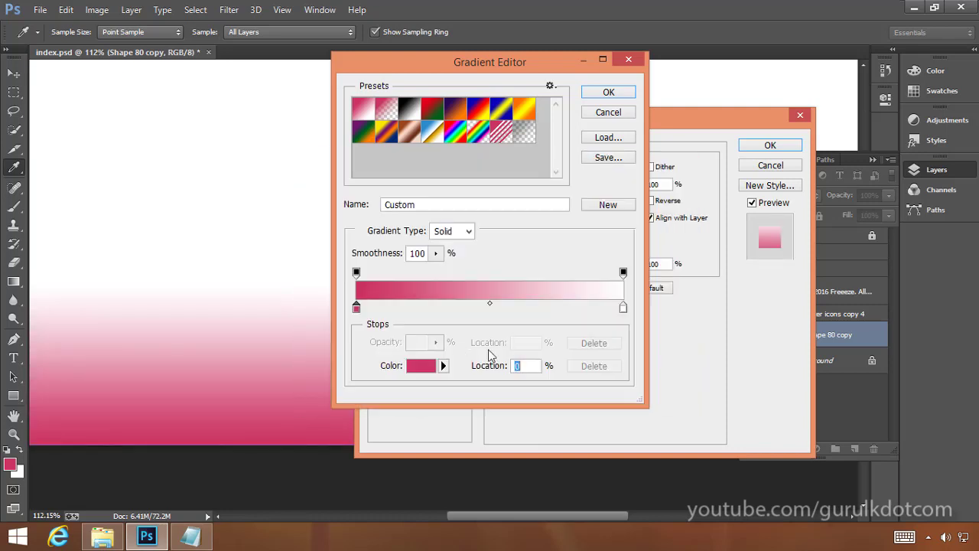
{"action": "left_click", "coordinate": [623, 308]}
{"action": "double_click", "coordinate": [623, 308]}
{"action": "right_click", "coordinate": [558, 395]}
{"action": "left_click", "coordinate": [404, 259]}
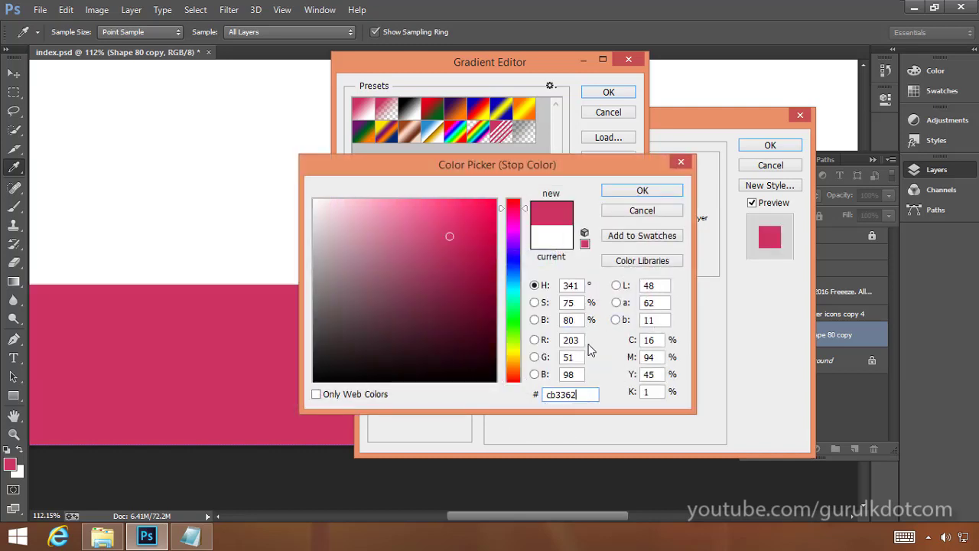
{"action": "left_click", "coordinate": [651, 191]}
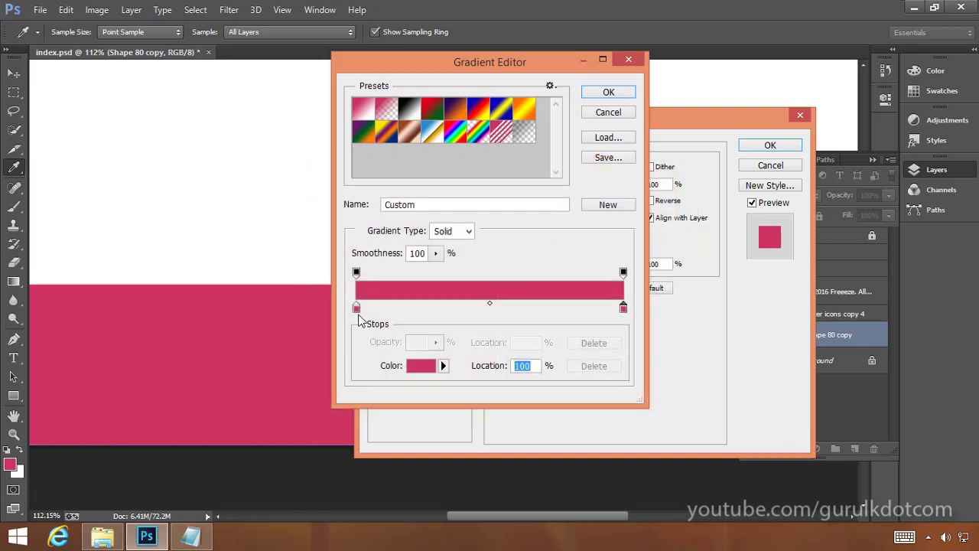
Darken the gradient's starting color stop by setting its HSB brightness to 60%
{"action": "double_click", "coordinate": [357, 310]}
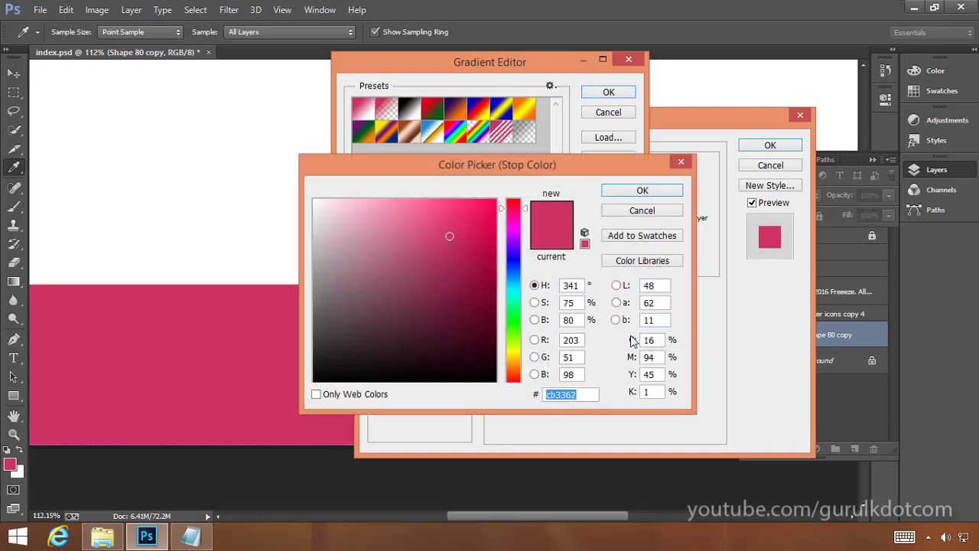
{"action": "double_click", "coordinate": [583, 321]}
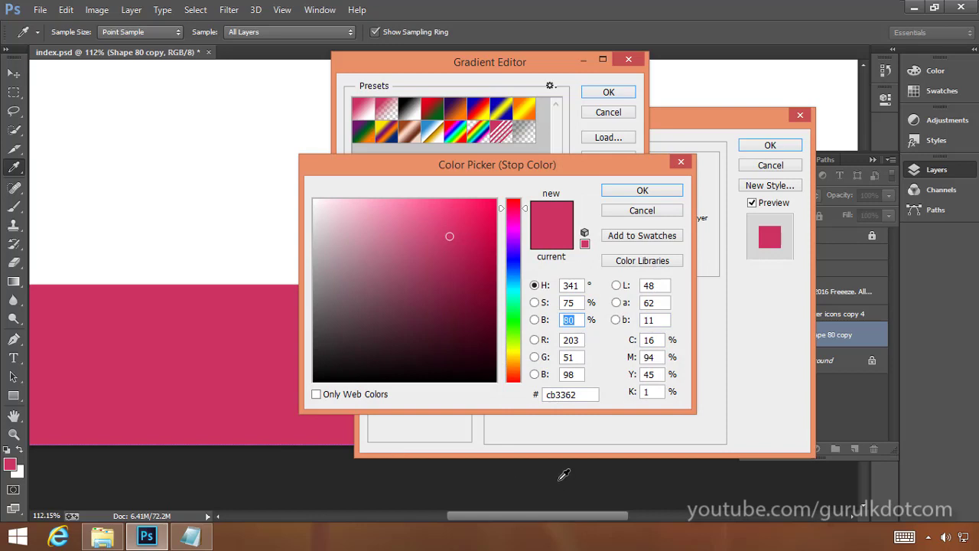
{"action": "type", "text": "60"}
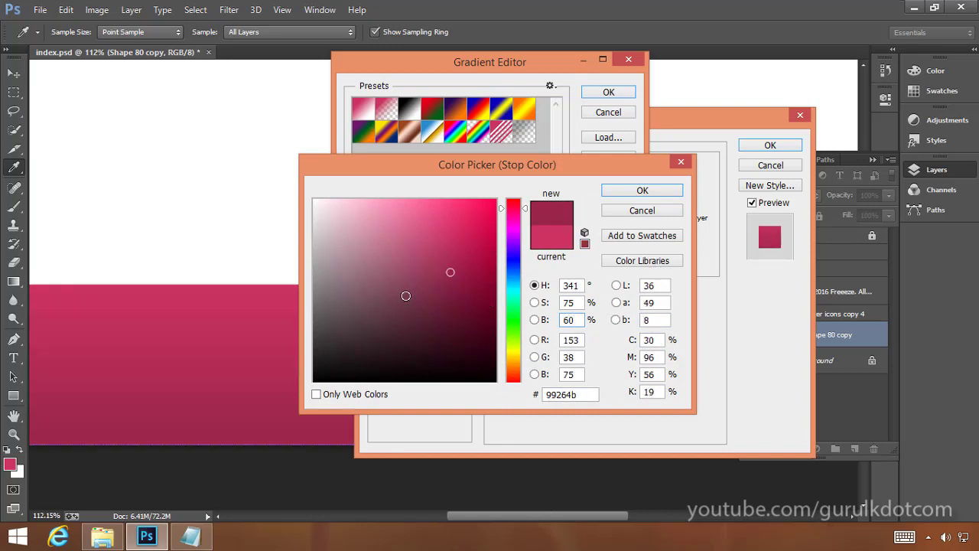
{"action": "left_click", "coordinate": [671, 192]}
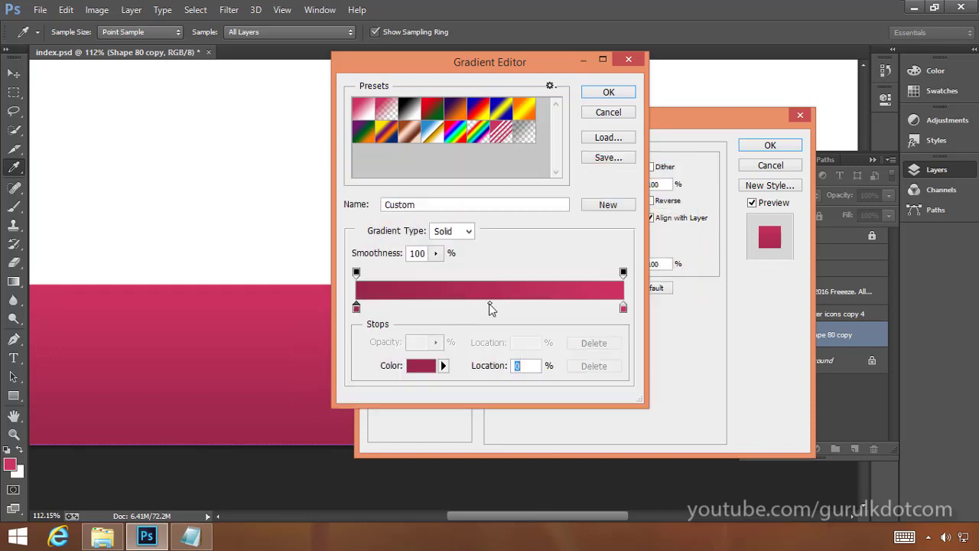
Adjust the midpoint between the two gradient color stops, set its location to 50% and accept the gradient
{"action": "mouse_move", "coordinate": [490, 308]}
{"action": "left_mouse_down"}
{"action": "mouse_move", "coordinate": [543, 307]}
{"action": "mouse_move", "coordinate": [446, 310]}
{"action": "mouse_move", "coordinate": [494, 315]}
{"action": "mouse_move", "coordinate": [482, 309]}
{"action": "left_mouse_up"}
{"action": "left_click_drag", "start_coordinate": [536, 371], "coordinate": [468, 364]}
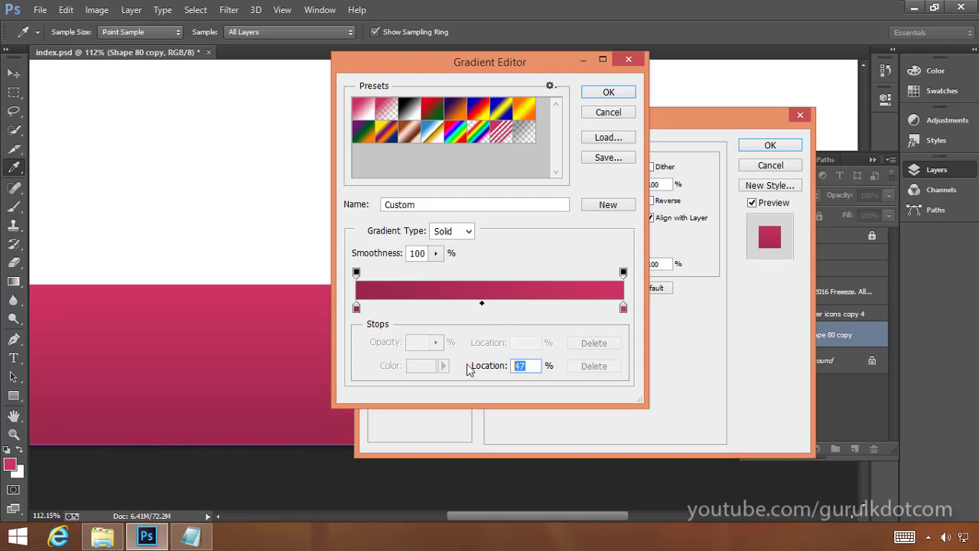
{"action": "type", "text": "50"}
{"action": "left_click", "coordinate": [618, 94]}
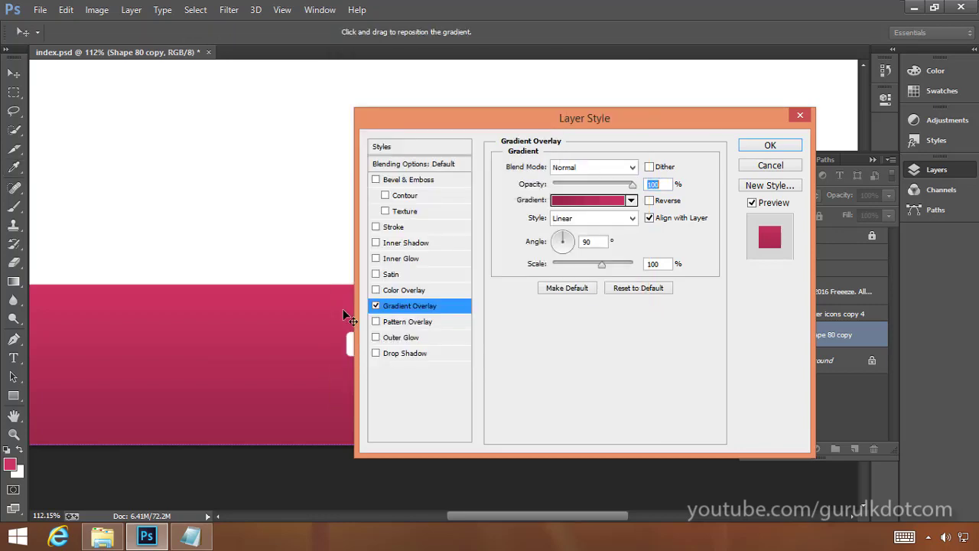
Reduce the gradient overlay's scale to about 79% and apply the layer style to the footer background
{"action": "left_click_drag", "start_coordinate": [612, 113], "coordinate": [770, 201]}
{"action": "left_click", "coordinate": [758, 352]}
{"action": "left_click_drag", "start_coordinate": [758, 354], "coordinate": [735, 368]}
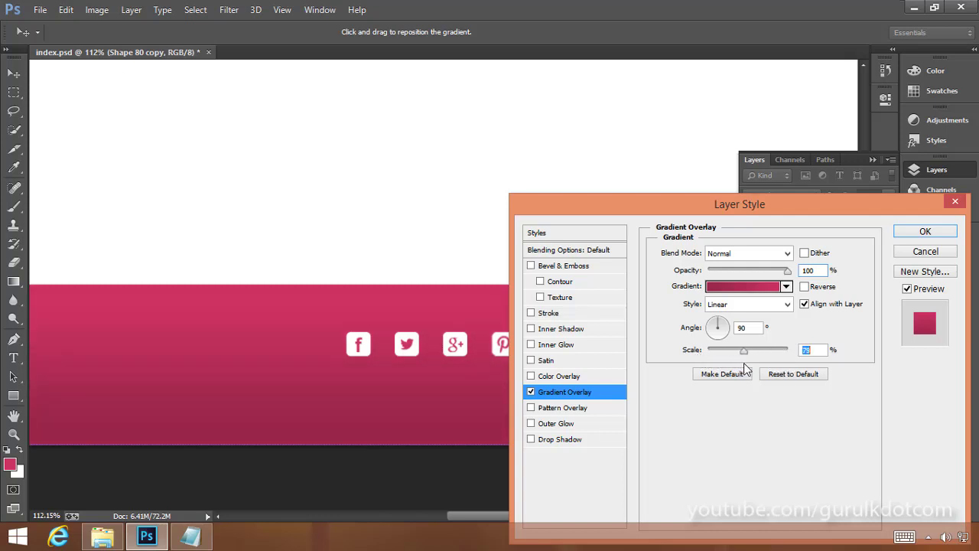
{"action": "left_click", "coordinate": [925, 231]}
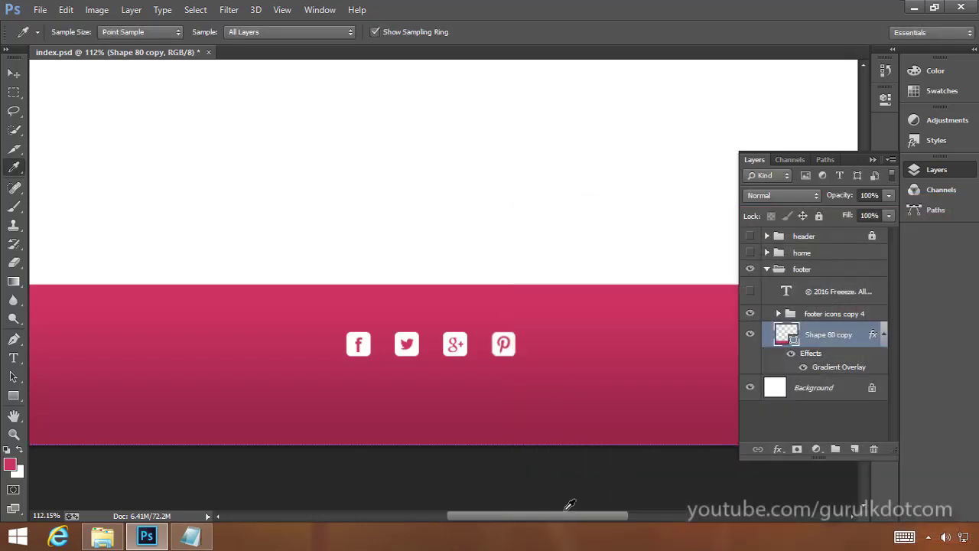
Draw a full-height slice about 53 by 200 px at the left end of the footer background
{"action": "left_click_drag", "start_coordinate": [536, 514], "coordinate": [470, 512]}
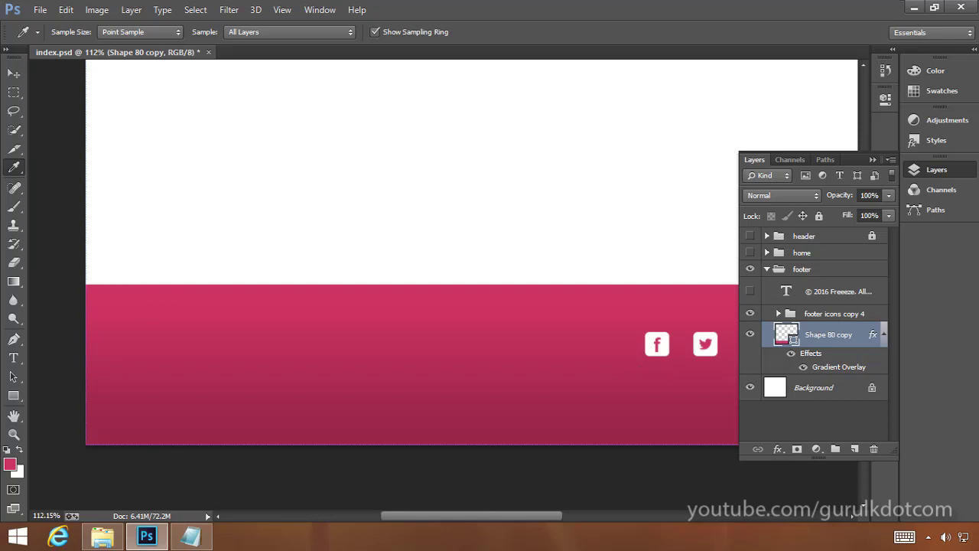
{"action": "left_click", "coordinate": [17, 151]}
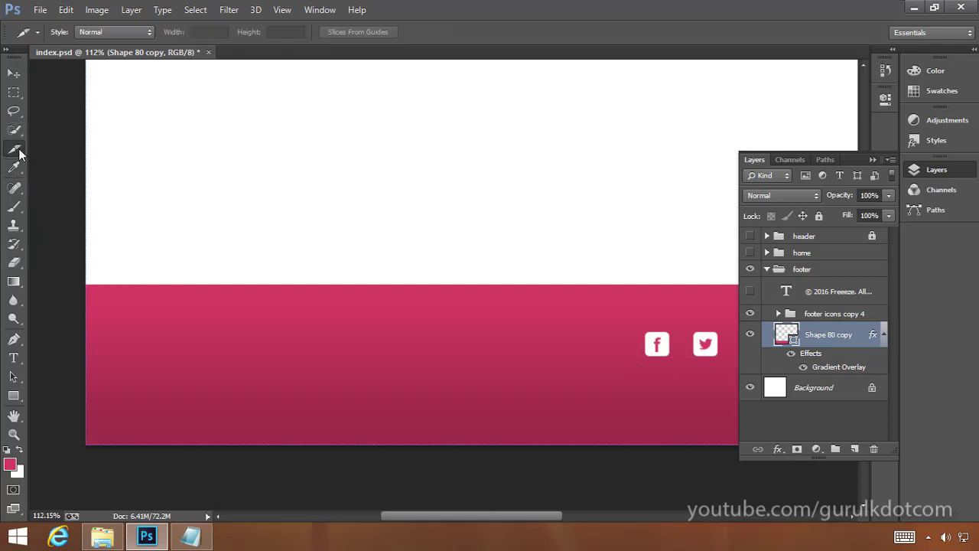
{"action": "left_click_drag", "start_coordinate": [92, 291], "coordinate": [135, 461]}
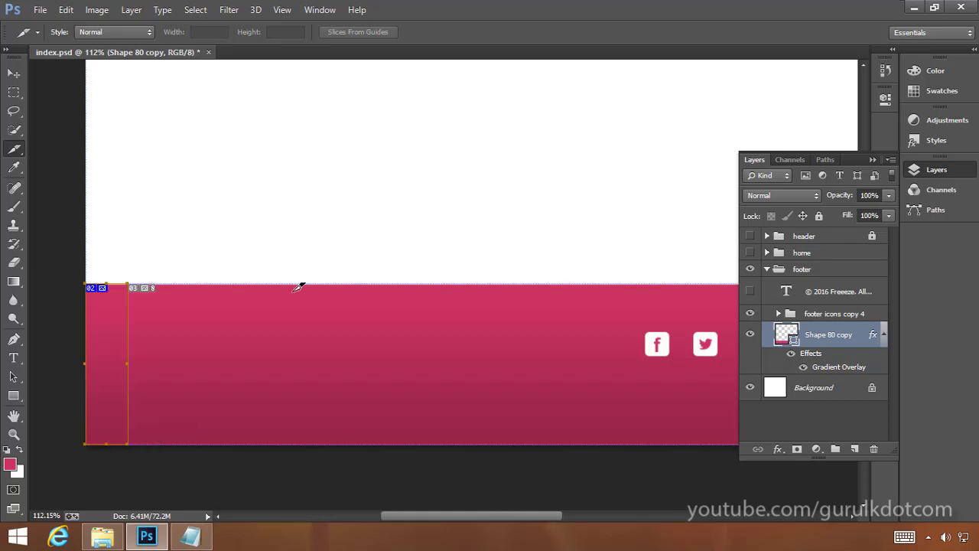
Open the options of the new footer slice and name it footer_bg
{"action": "left_click", "coordinate": [14, 434]}
{"action": "left_click_drag", "start_coordinate": [79, 278], "coordinate": [145, 405]}
{"action": "left_click_drag", "start_coordinate": [233, 433], "coordinate": [284, 212]}
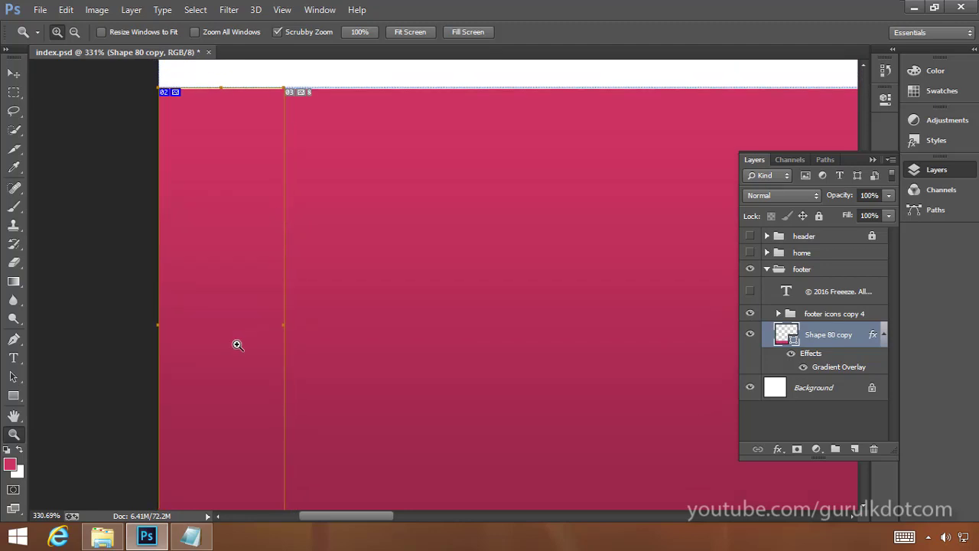
{"action": "left_click", "coordinate": [14, 73]}
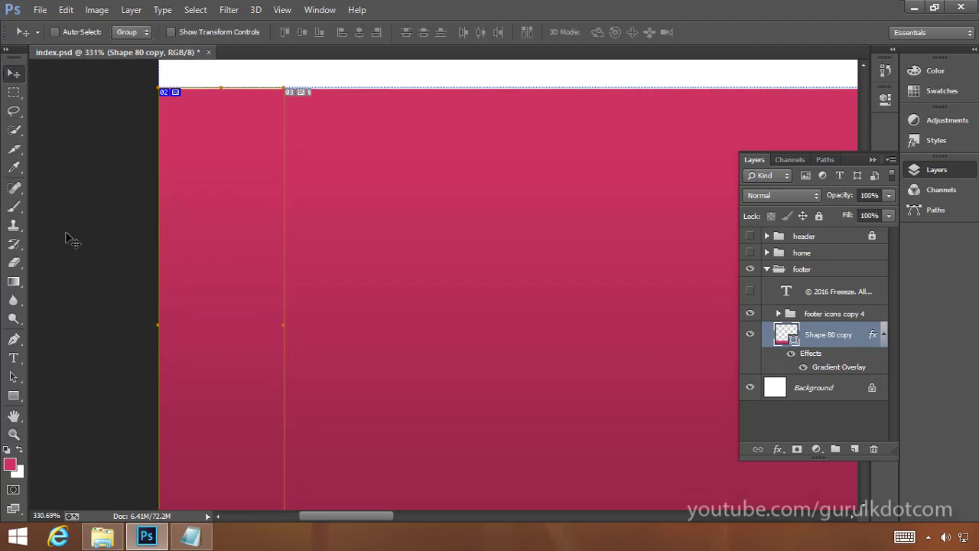
{"action": "left_click", "coordinate": [14, 148]}
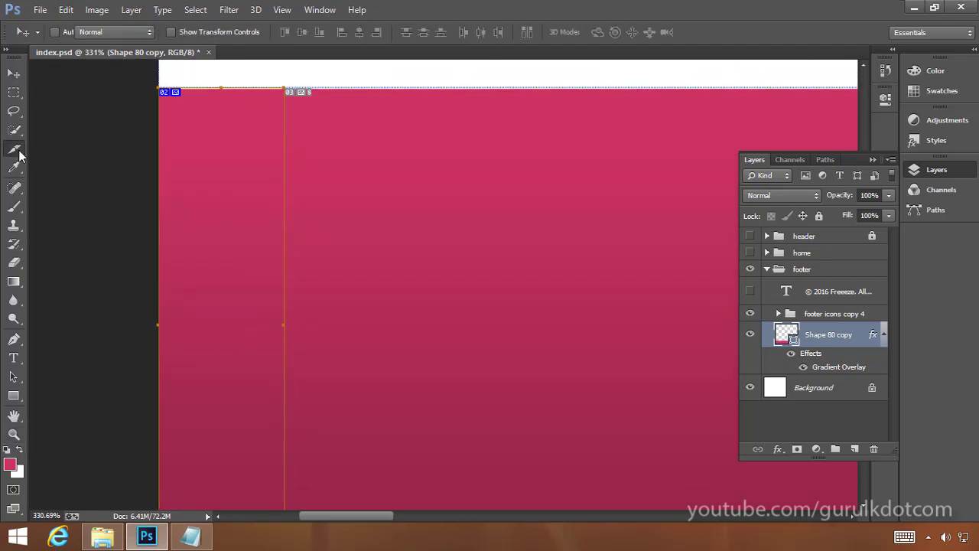
{"action": "double_click", "coordinate": [258, 324]}
{"action": "left_click_drag", "start_coordinate": [597, 80], "coordinate": [489, 216]}
{"action": "left_click", "coordinate": [487, 269]}
{"action": "key", "text": "ctrl+a"}
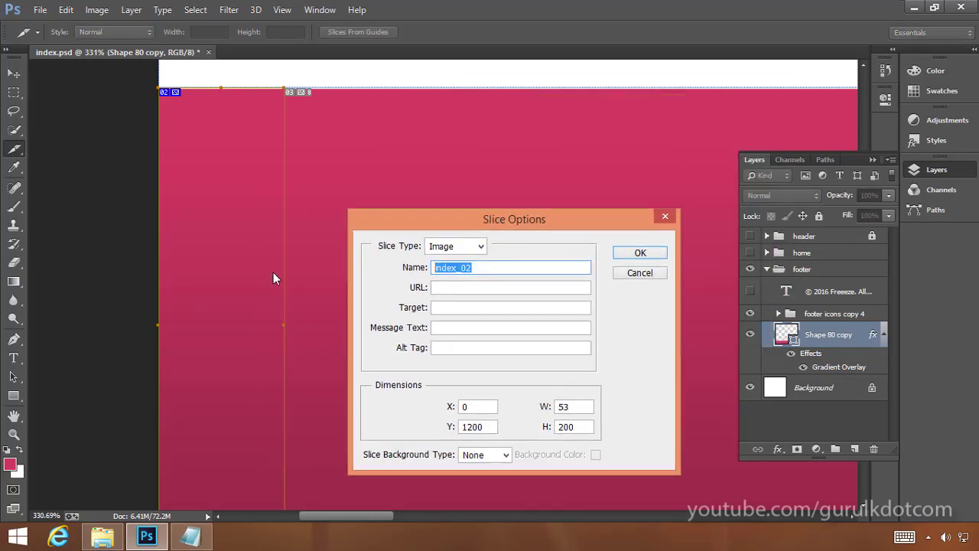
{"action": "type", "text": "footer_bg"}
{"action": "left_click_drag", "start_coordinate": [492, 217], "coordinate": [500, 189]}
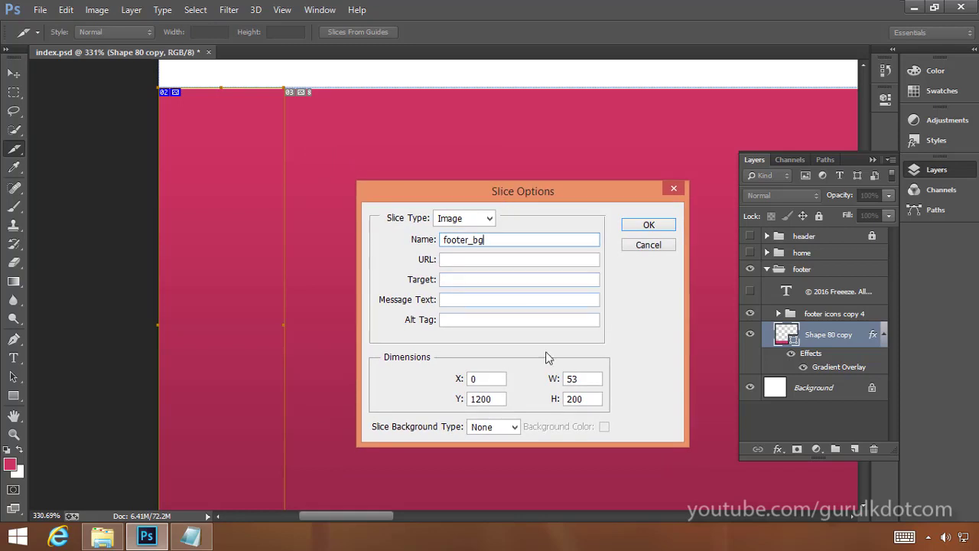
Set the footer_bg slice's width to 5 px and confirm its options
{"action": "left_click", "coordinate": [591, 381]}
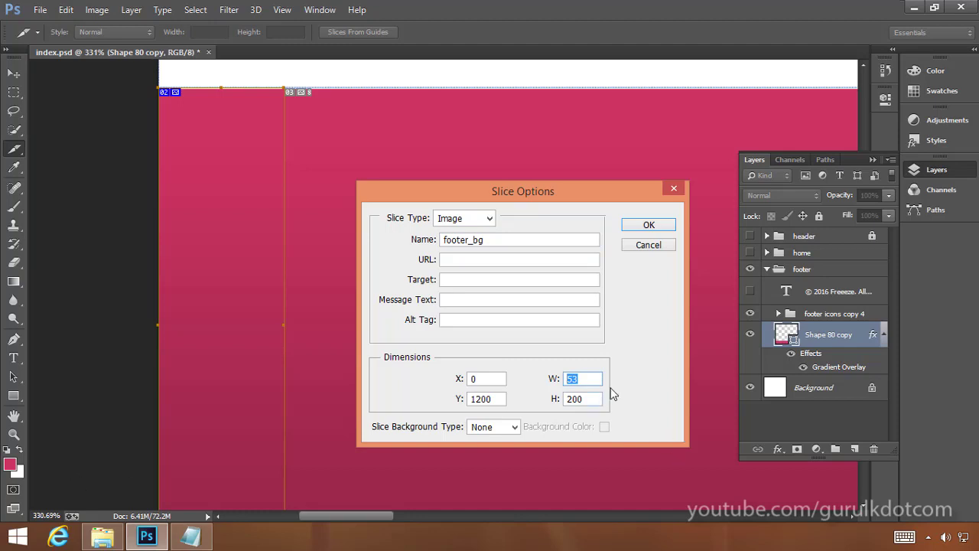
{"action": "type", "text": "5"}
{"action": "left_click", "coordinate": [639, 230]}
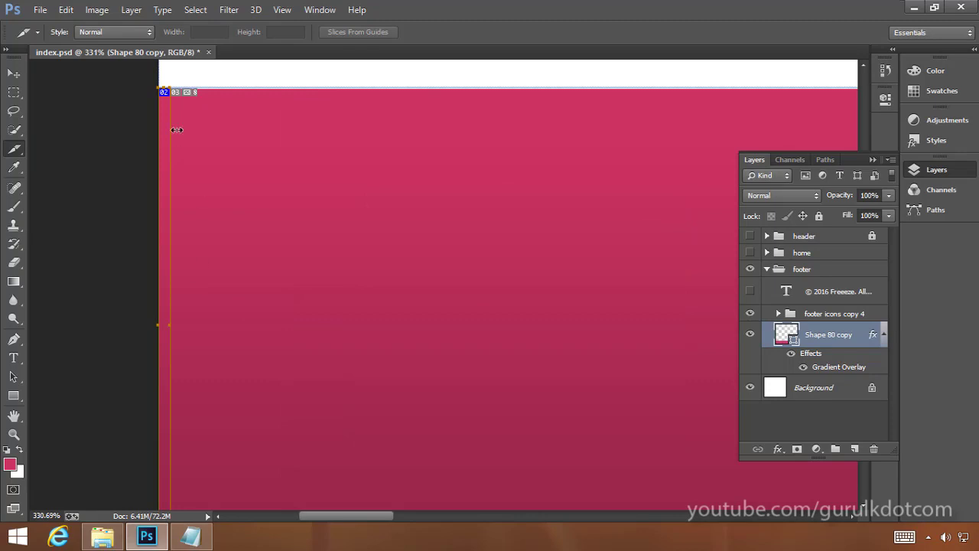
Save the selected footer_bg slice for web as PNG-24 into the output folder, with Images Only and Selected Slices
{"action": "left_click_drag", "start_coordinate": [314, 411], "coordinate": [341, 354]}
{"action": "key", "text": "z"}
{"action": "left_click", "coordinate": [363, 285], "text": "alt"}
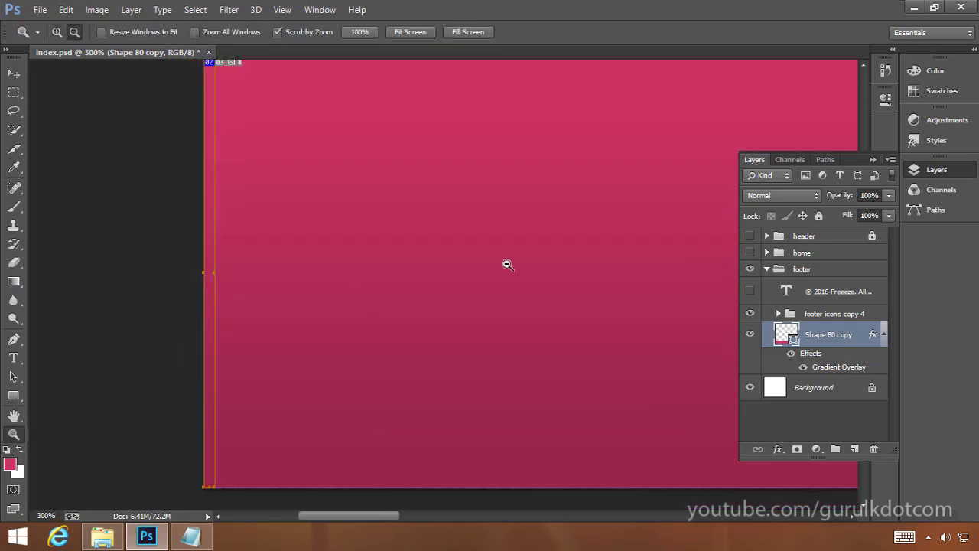
{"action": "left_click", "coordinate": [544, 254], "text": "alt"}
{"action": "left_click_drag", "start_coordinate": [472, 189], "coordinate": [317, 282]}
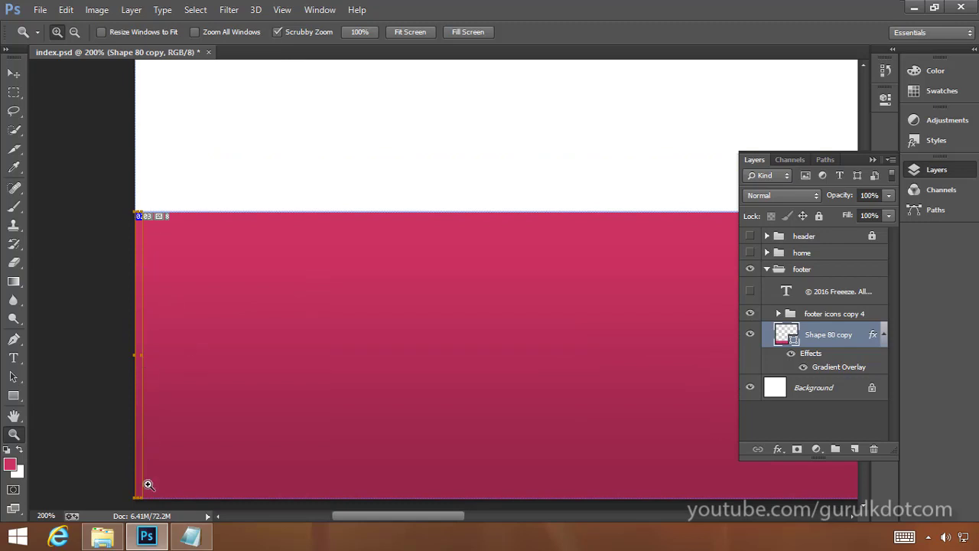
{"action": "left_click", "coordinate": [41, 10]}
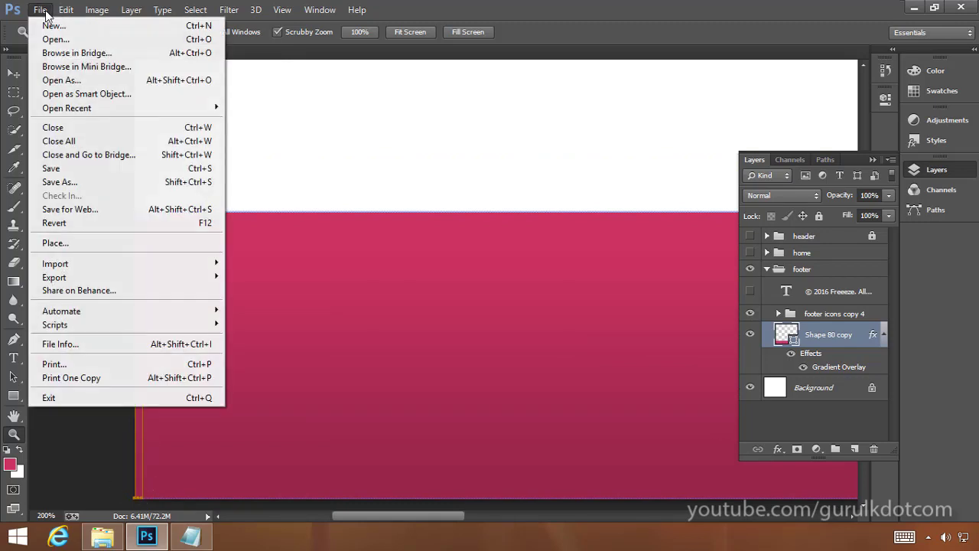
{"action": "left_click", "coordinate": [71, 213]}
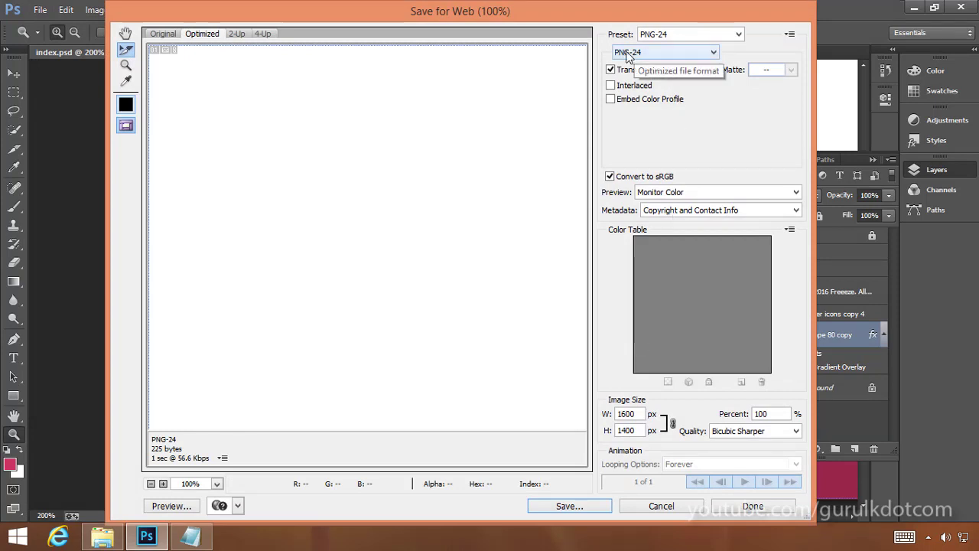
{"action": "left_click", "coordinate": [584, 510]}
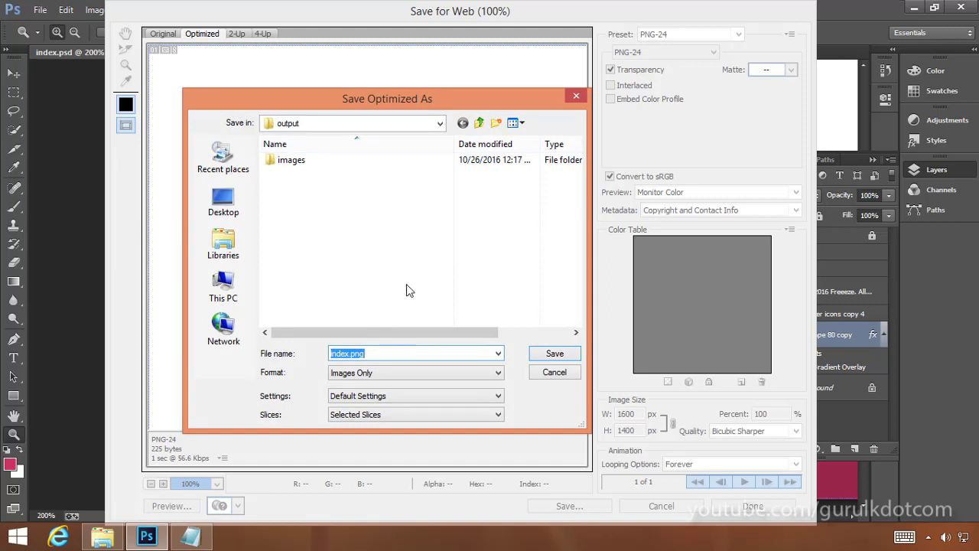
{"action": "left_click", "coordinate": [555, 356]}
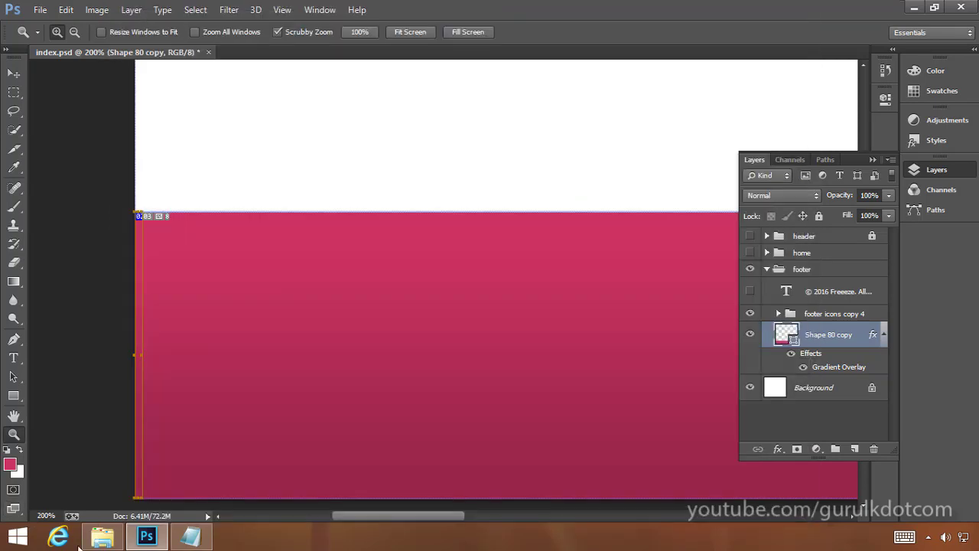
Switch to the output images folder in File Explorer and check the dimensions of footer_bg.png
{"action": "left_click", "coordinate": [99, 536]}
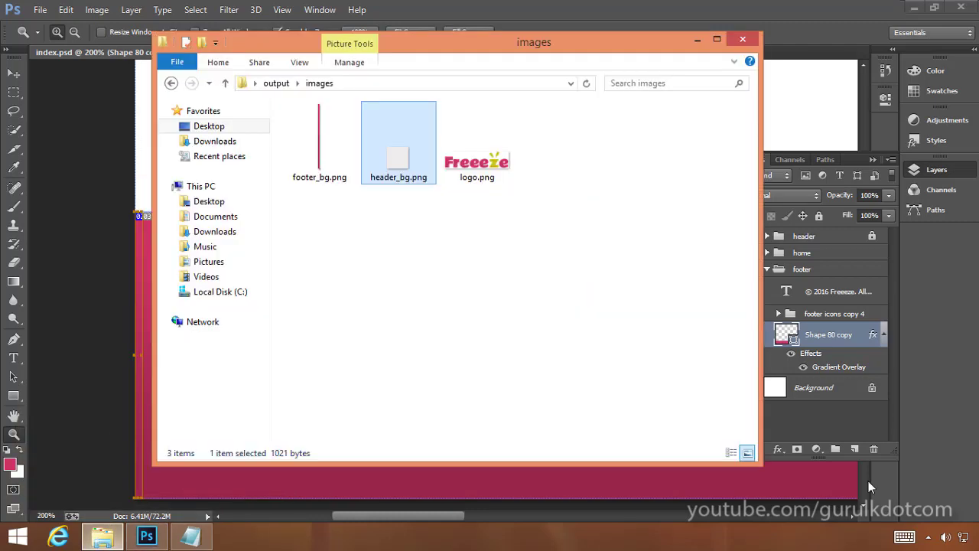
{"action": "left_click", "coordinate": [567, 241]}
{"action": "left_click_drag", "start_coordinate": [321, 148], "coordinate": [322, 114]}
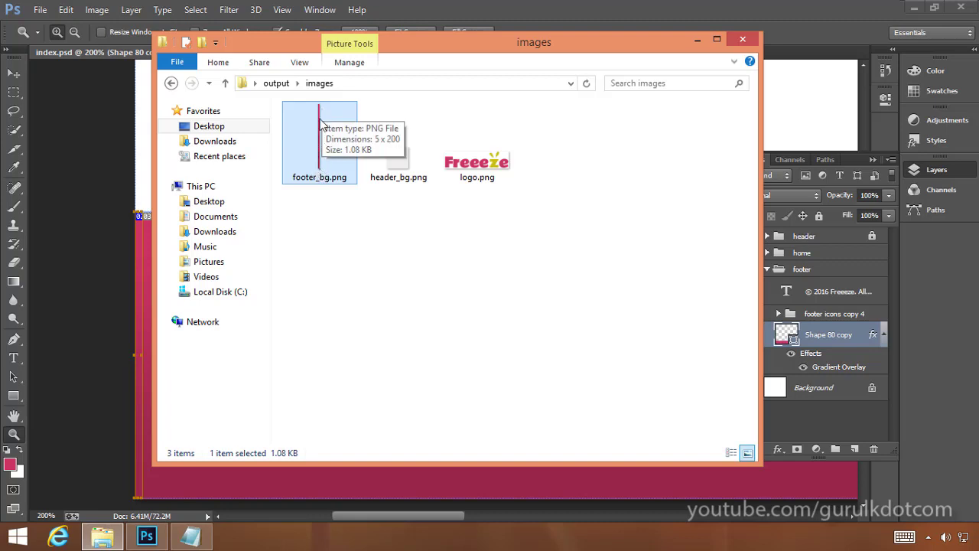
{"action": "left_click", "coordinate": [405, 287]}
{"action": "left_click", "coordinate": [317, 140]}
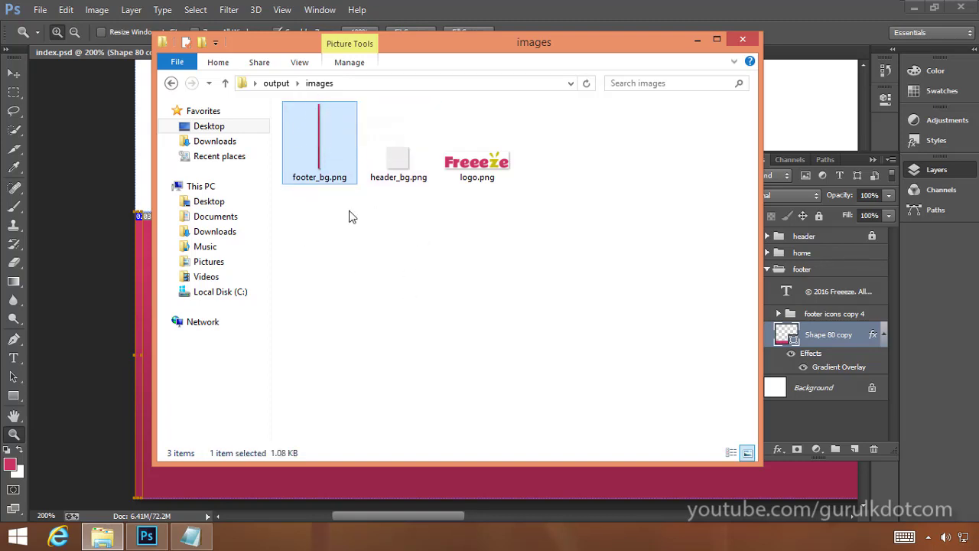
Open footer_bg.png in the image viewer to inspect it, close the viewer and return to Photoshop
{"action": "double_click", "coordinate": [325, 139]}
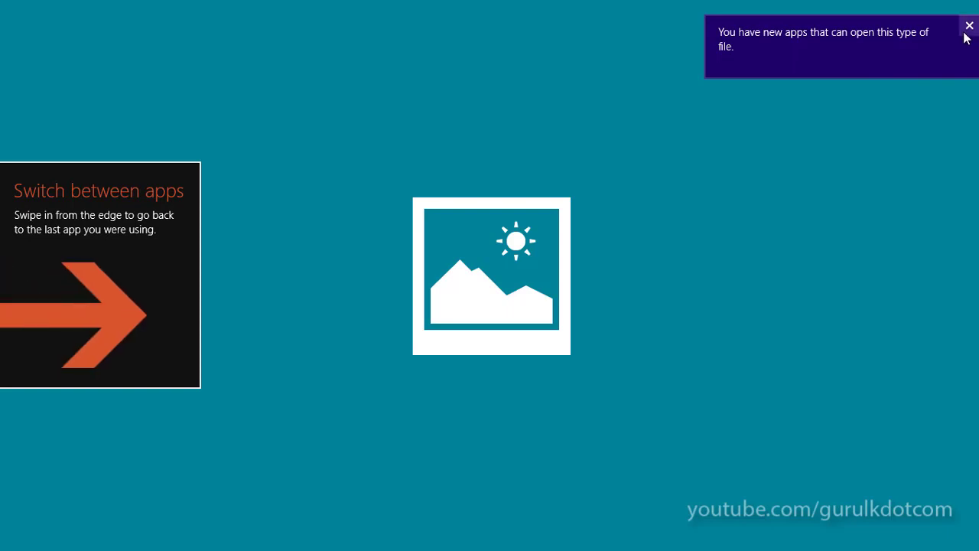
{"action": "left_click", "coordinate": [967, 29]}
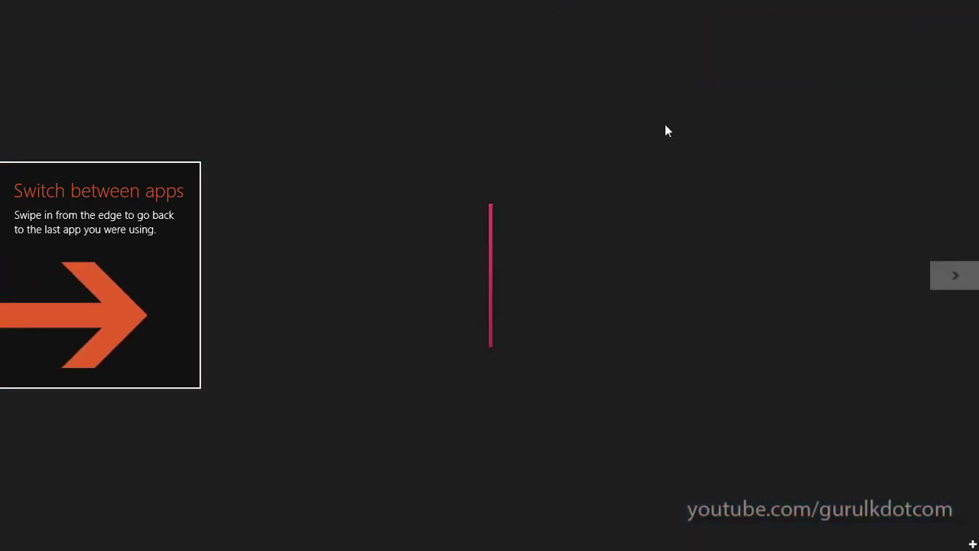
{"action": "left_click_drag", "start_coordinate": [614, 7], "coordinate": [622, 478]}
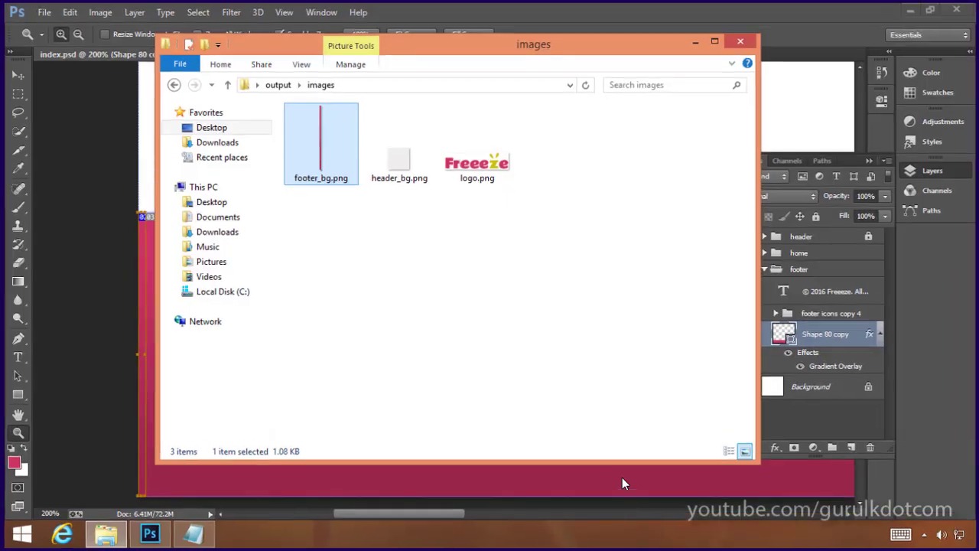
{"action": "left_click", "coordinate": [475, 328]}
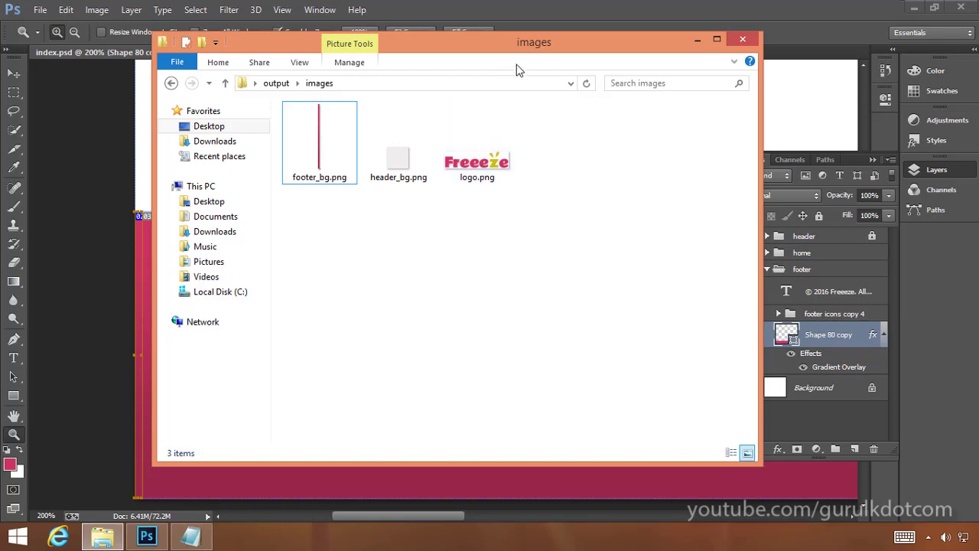
{"action": "left_click_drag", "start_coordinate": [538, 50], "coordinate": [452, 70]}
{"action": "left_click", "coordinate": [655, 68]}
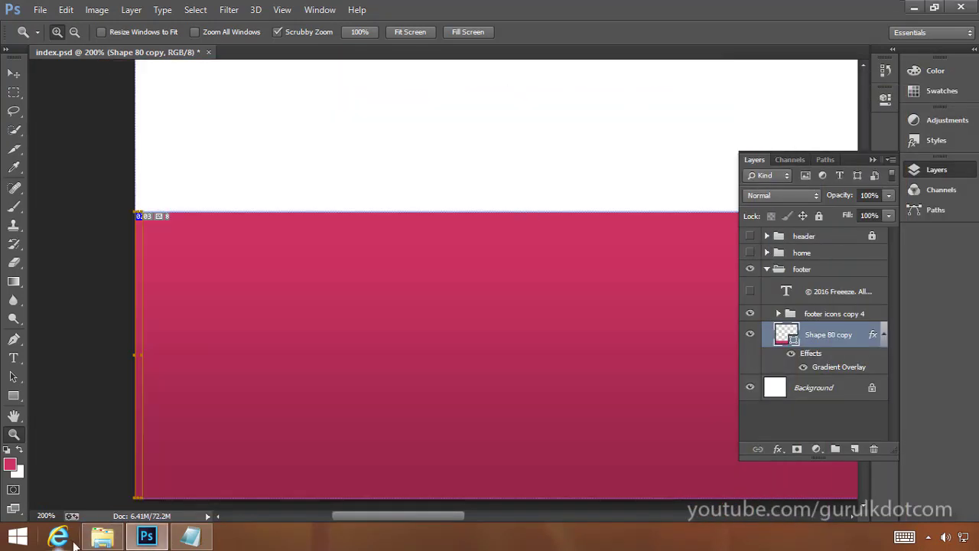